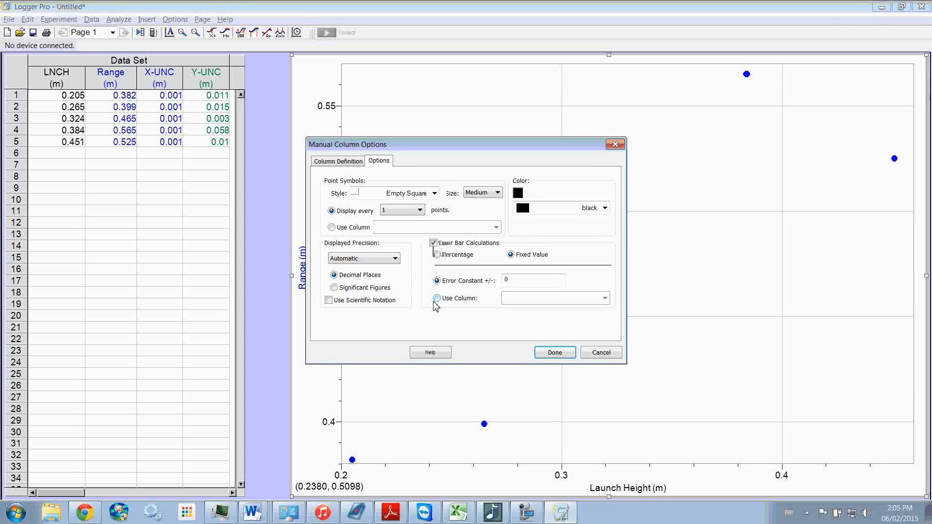
# - Base the Launch Height error bars on the Systematic Uncertainty column and apply the column options
pyautogui.click(436, 299)
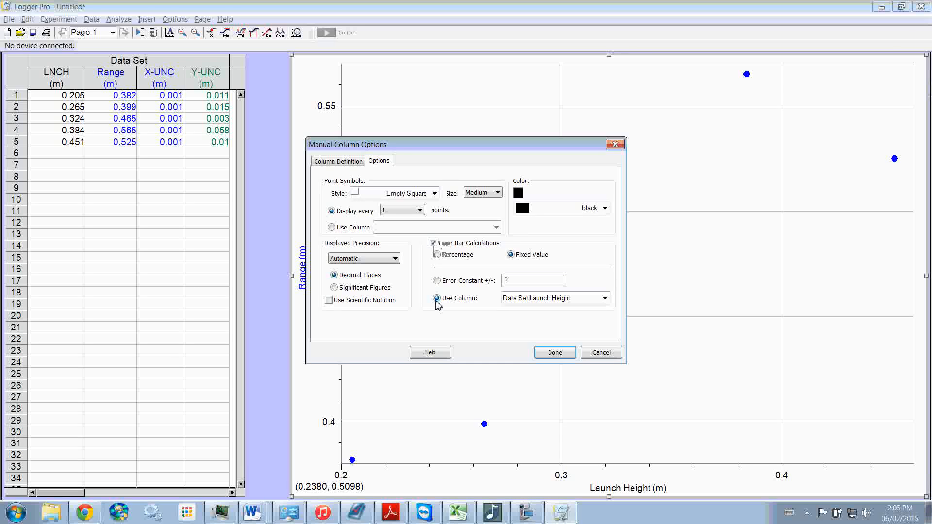
pyautogui.click(604, 299)
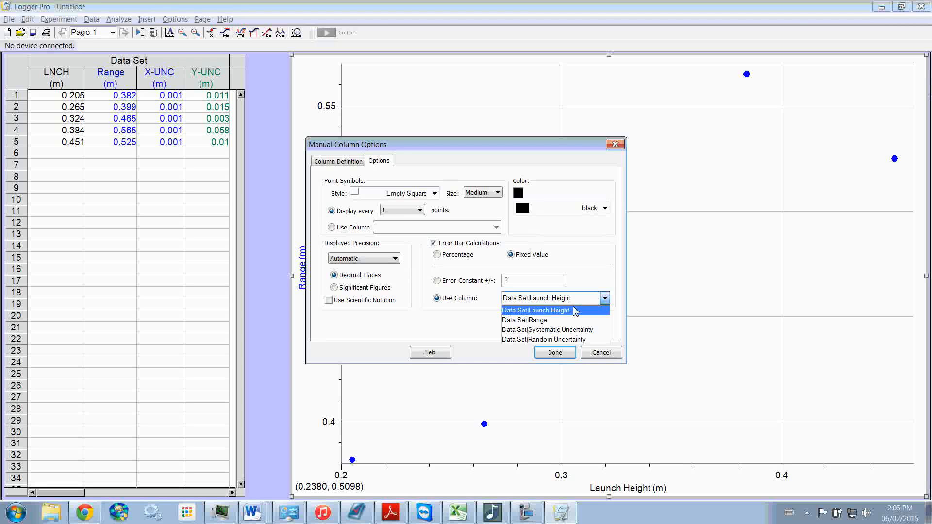
pyautogui.click(561, 330)
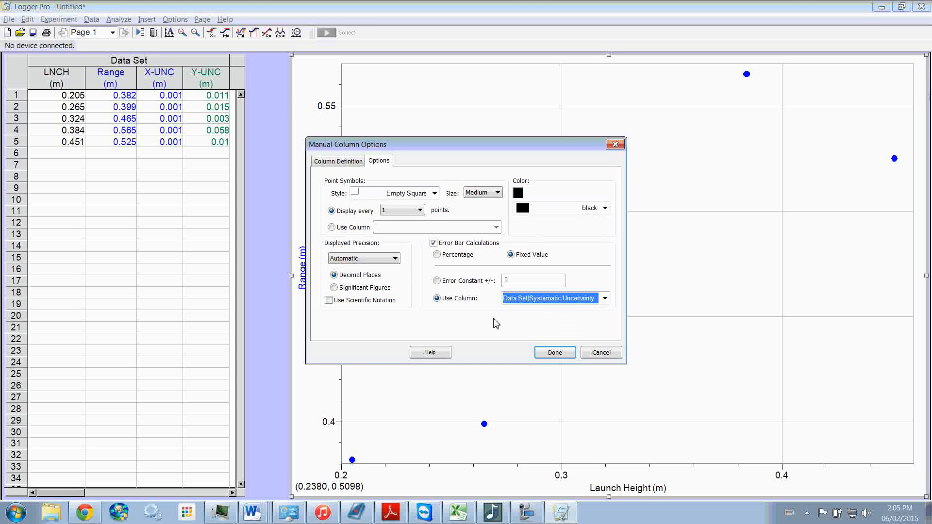
pyautogui.click(554, 353)
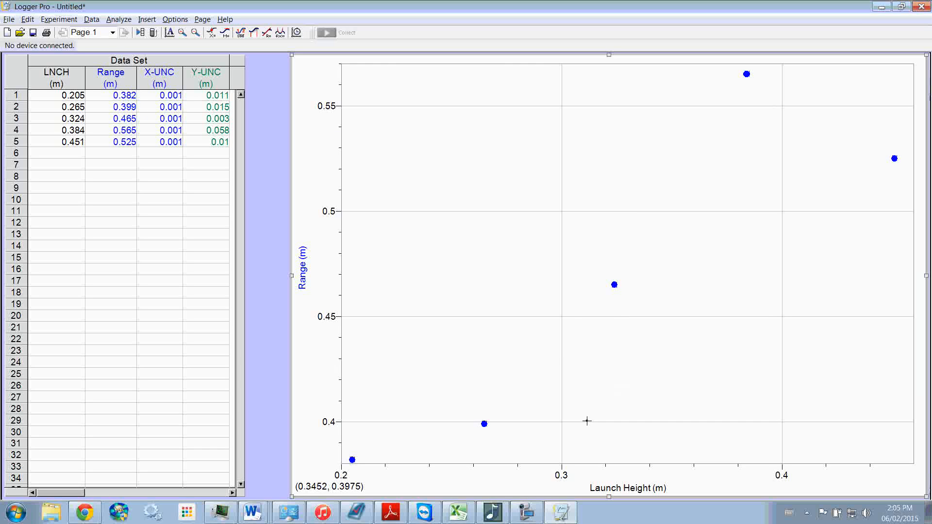
# - Set the point symbol size of the Range column to Small
pyautogui.doubleClick(485, 425)
pyautogui.click(497, 192)
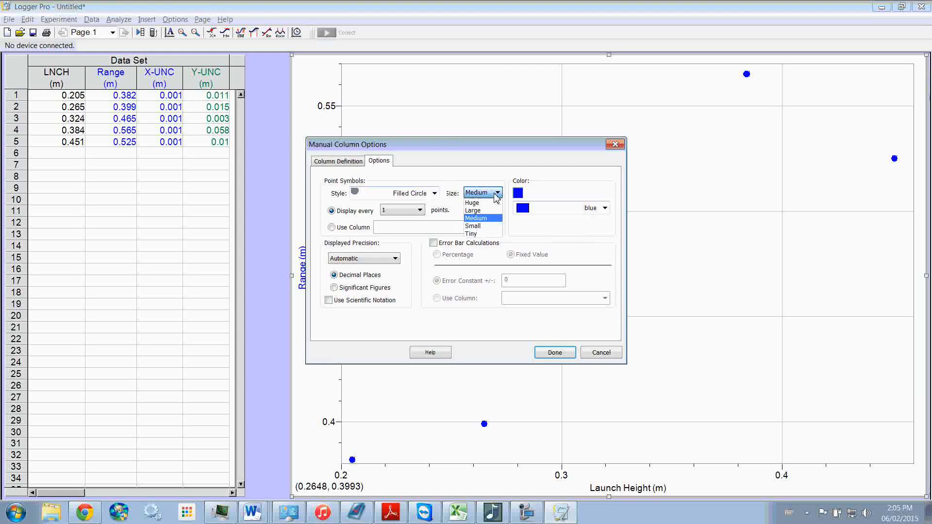
pyautogui.click(483, 226)
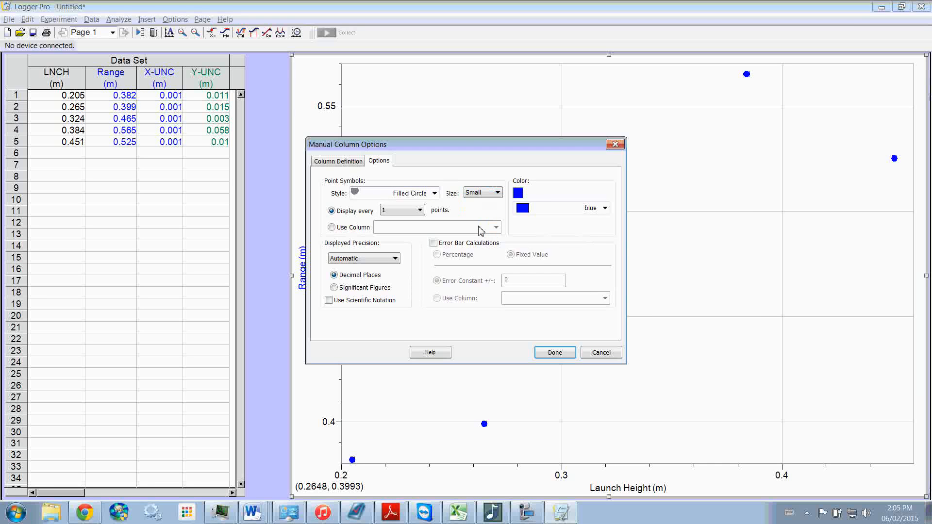
pyautogui.click(553, 352)
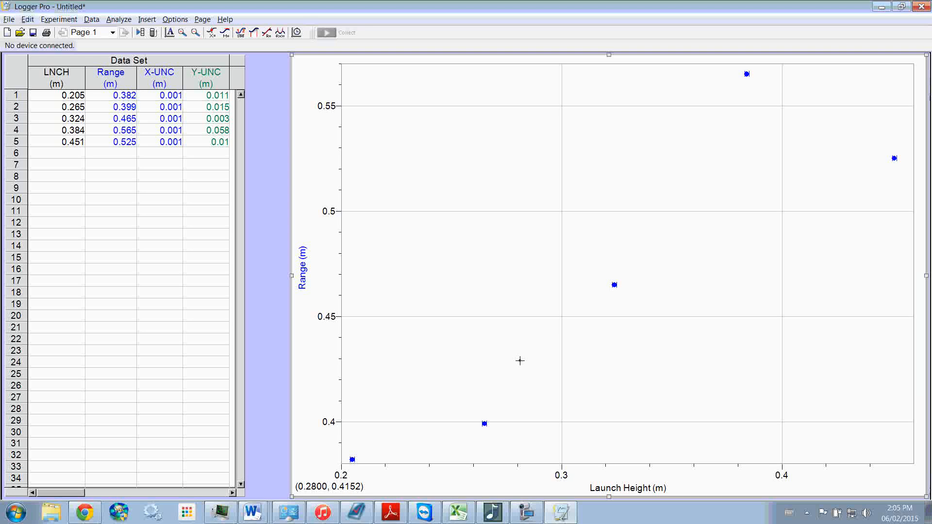
# - Review the error bar settings in the Launch Height column options
pyautogui.rightClick(489, 189)
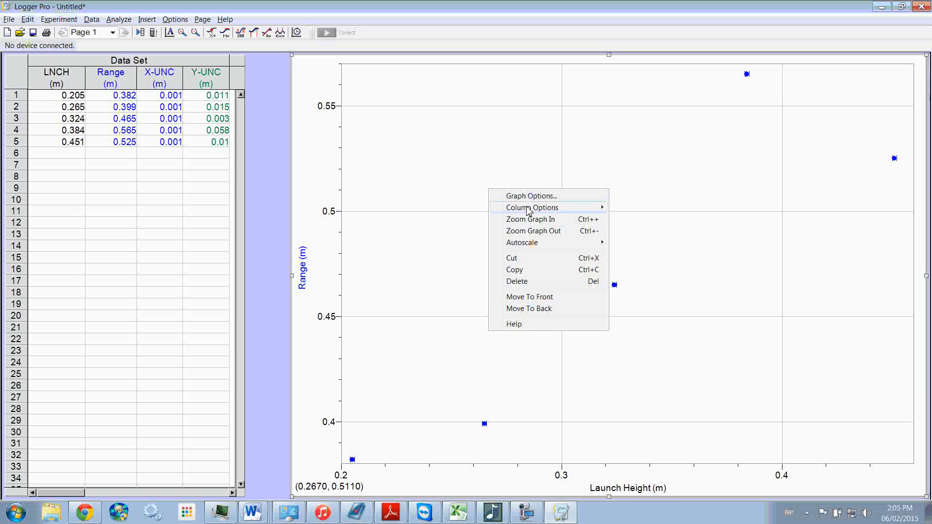
pyautogui.moveTo(529, 208)
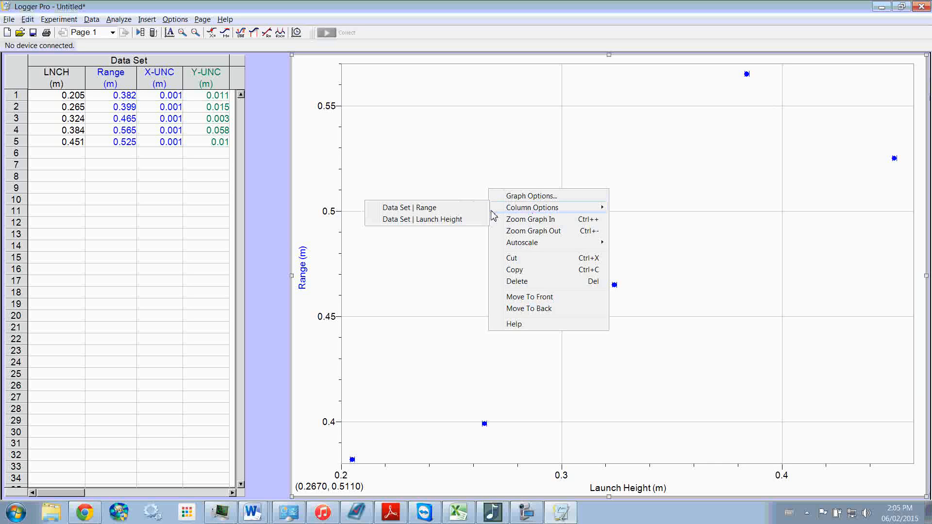
pyautogui.click(436, 219)
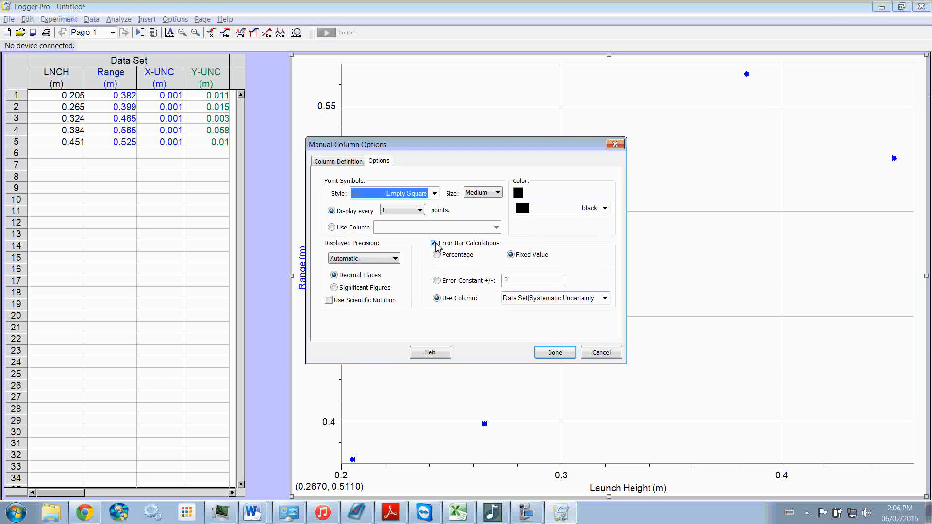
pyautogui.click(435, 243)
pyautogui.click(557, 356)
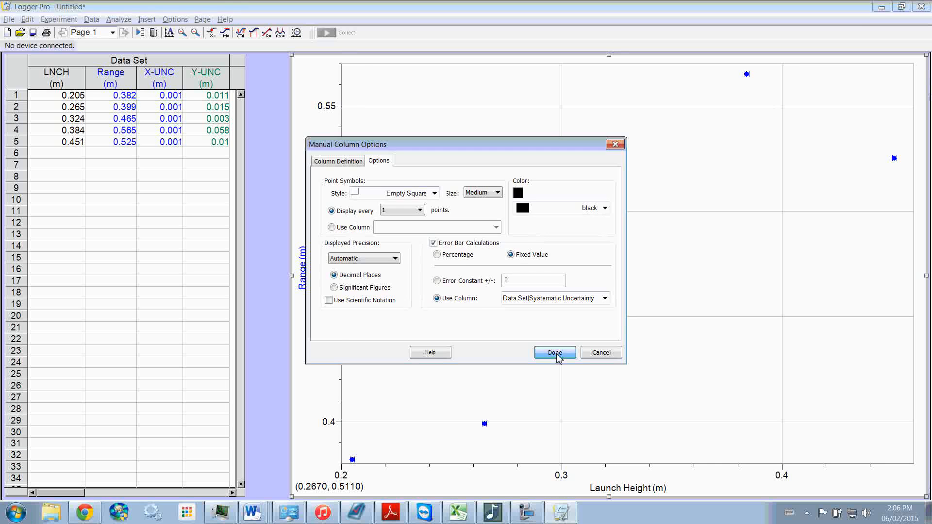
pyautogui.click(557, 354)
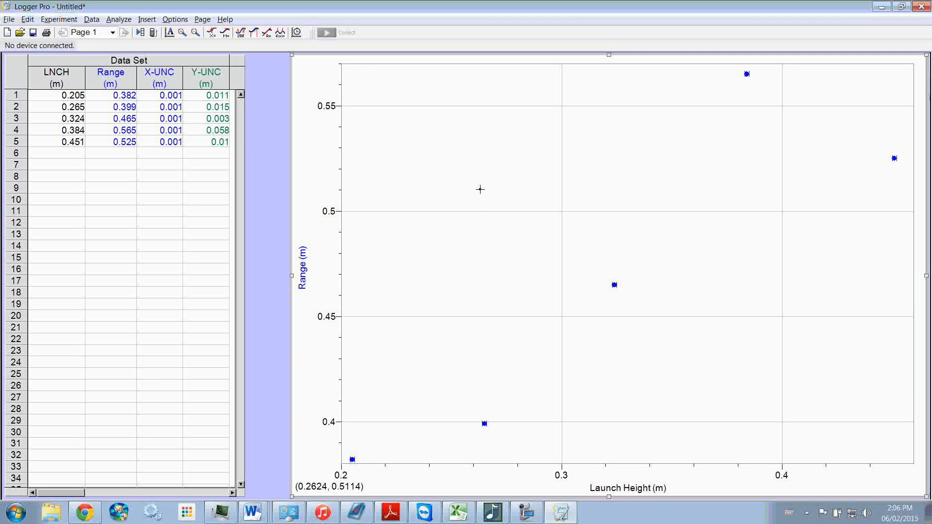
# - Enable error bar calculations for the Range column, using the Random Uncertainty column as their source
pyautogui.rightClick(472, 181)
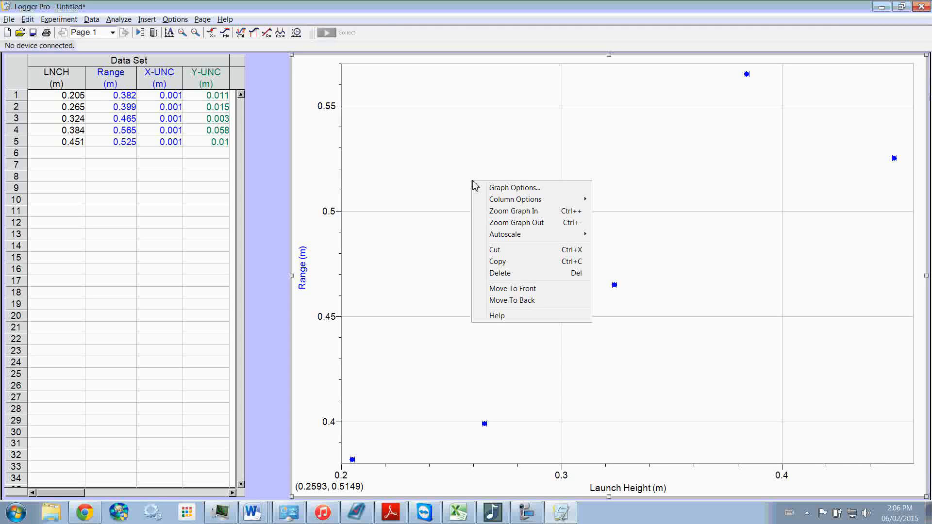
pyautogui.moveTo(487, 200)
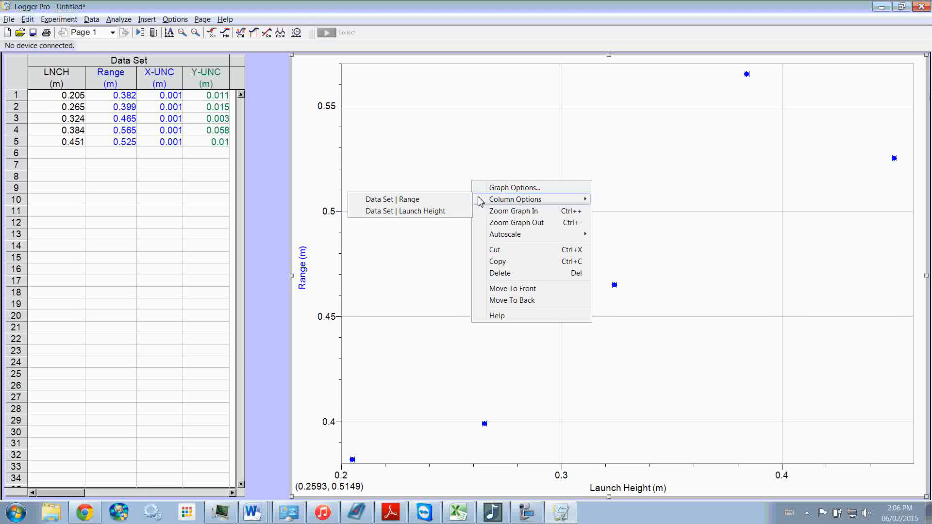
pyautogui.click(445, 200)
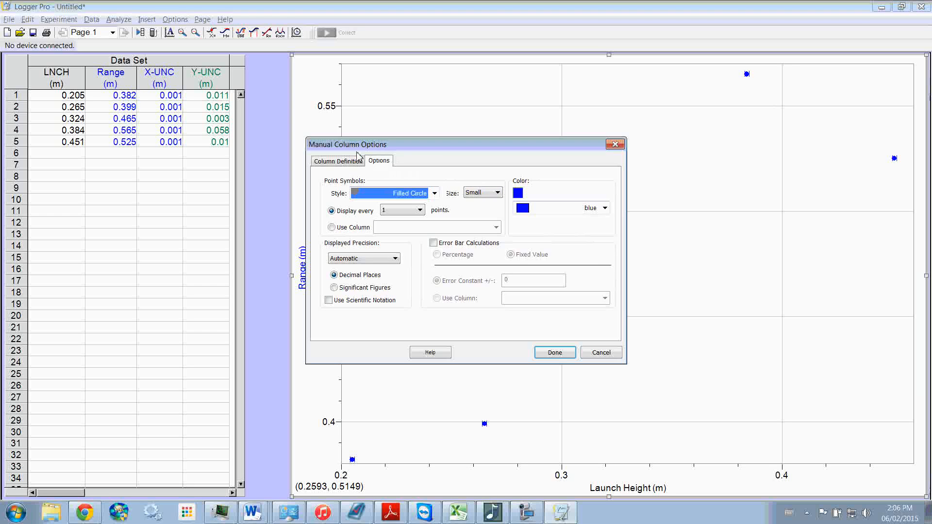
pyautogui.click(473, 244)
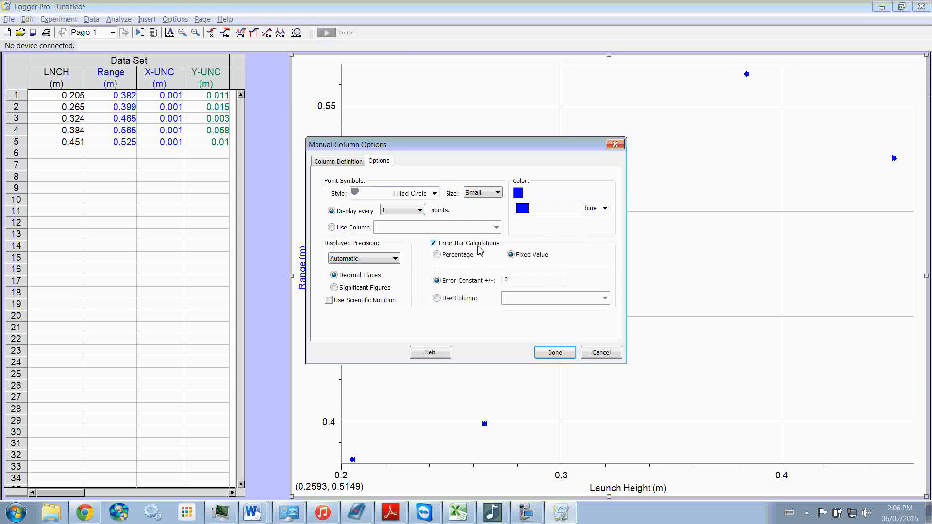
pyautogui.click(470, 300)
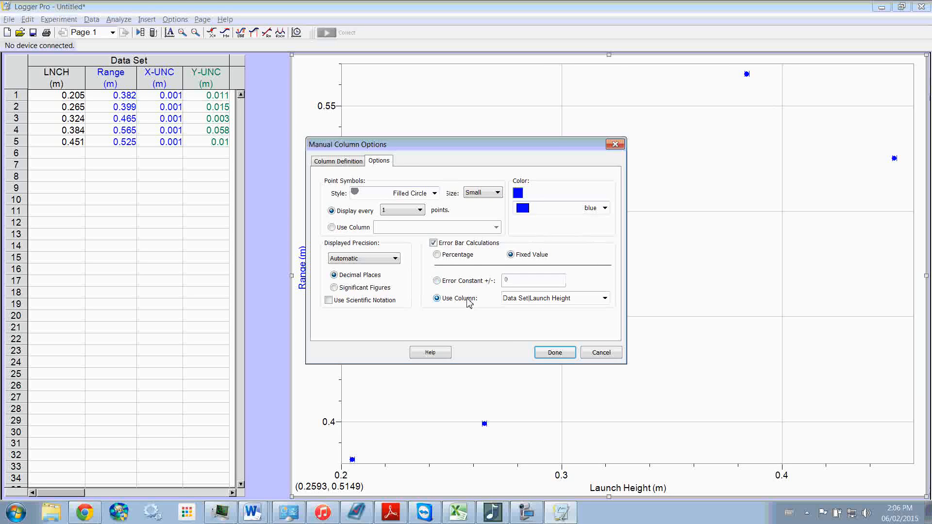
pyautogui.click(570, 299)
pyautogui.click(557, 337)
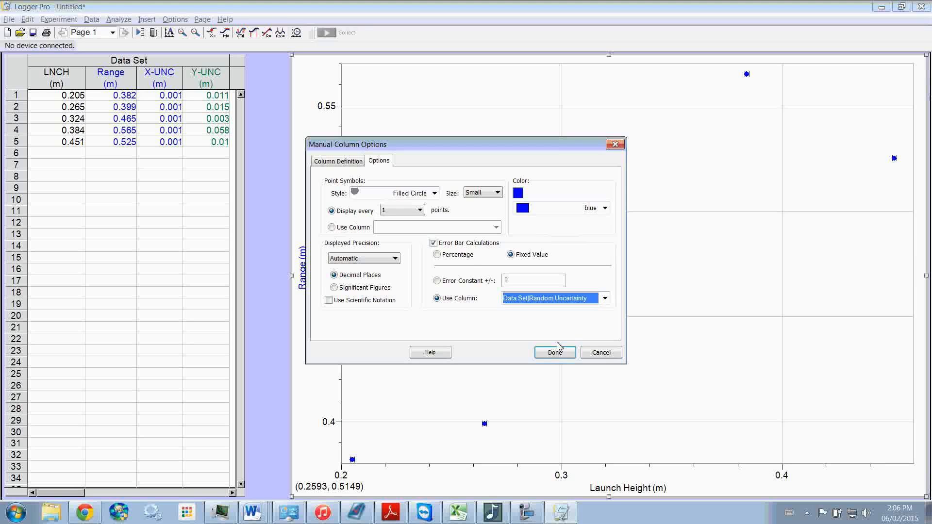
pyautogui.click(554, 352)
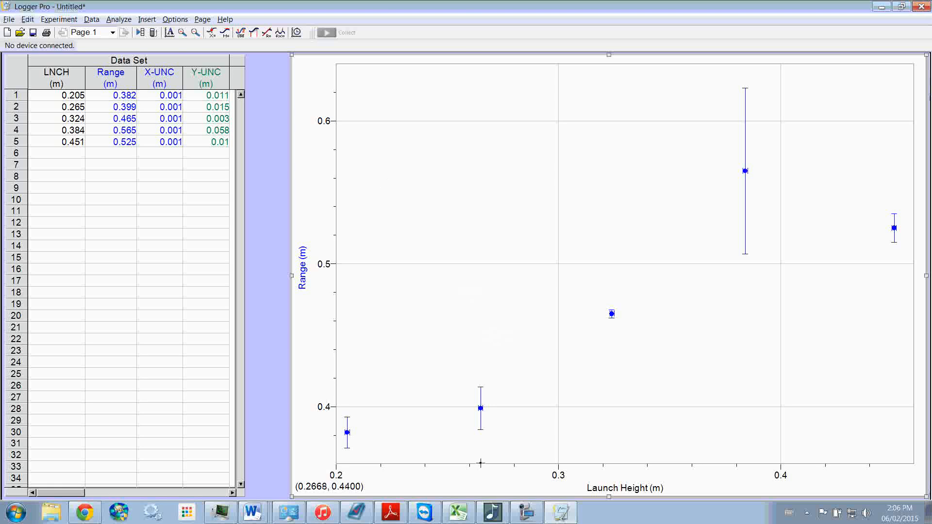
pyautogui.click(527, 512)
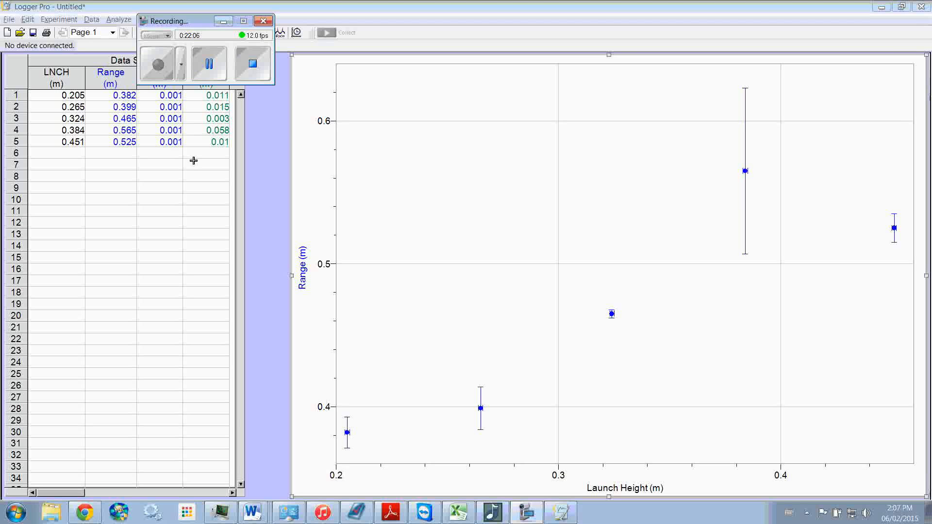
pyautogui.click(209, 63)
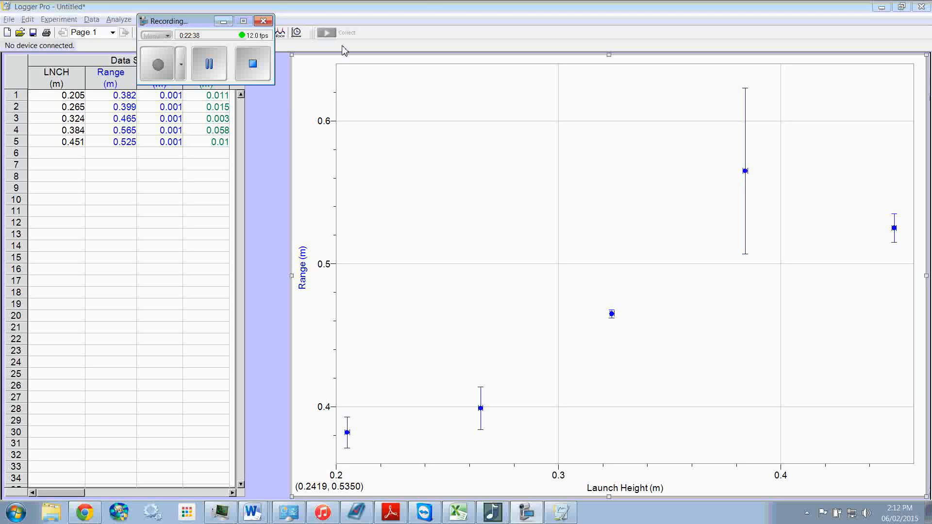
pyautogui.click(348, 60)
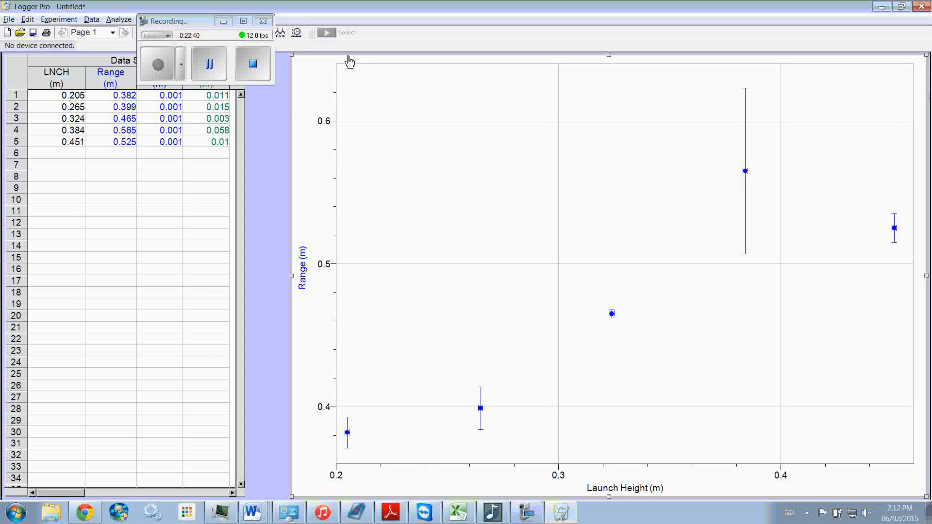
pyautogui.click(223, 22)
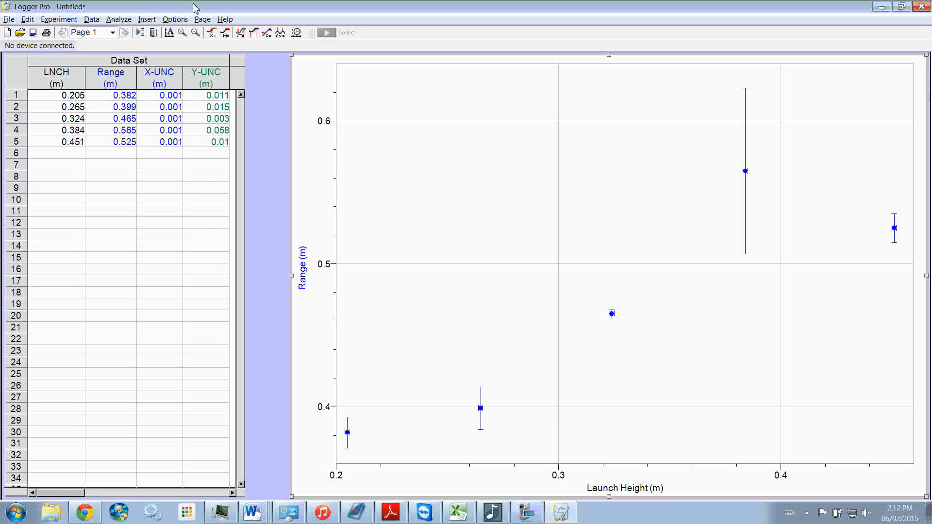
# - Start a curve fit on the graph and begin a user-defined function with the description "Square Root"
pyautogui.click(120, 20)
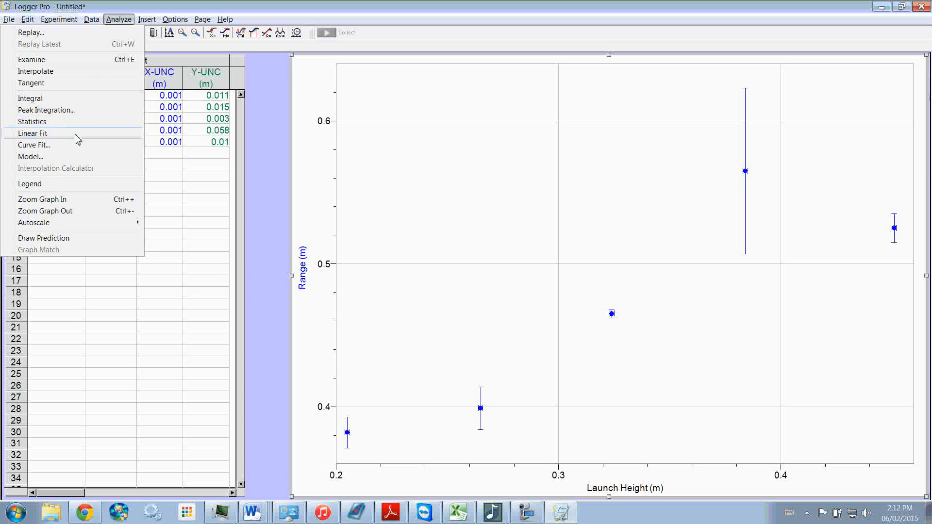
pyautogui.click(50, 146)
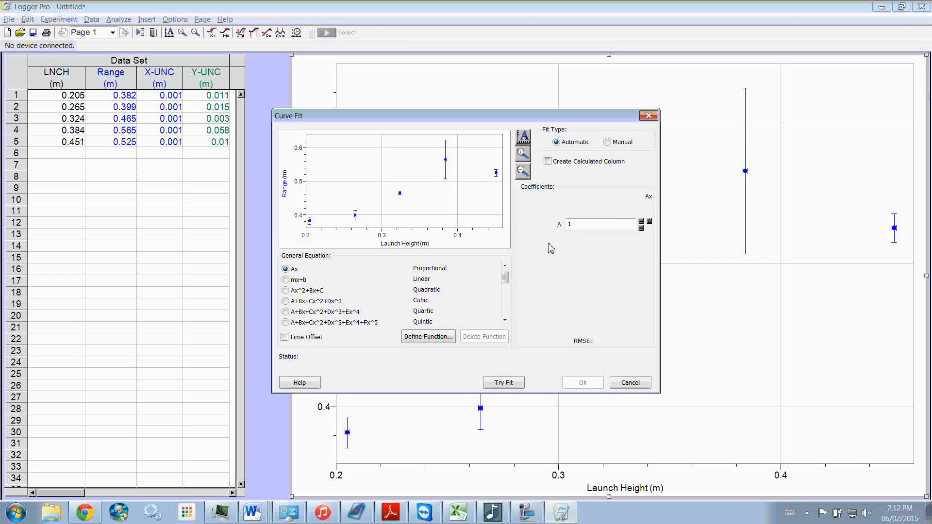
pyautogui.moveTo(507, 285)
pyautogui.mouseDown()
pyautogui.moveTo(508, 323)
pyautogui.moveTo(505, 281)
pyautogui.mouseUp()
pyautogui.click(416, 339)
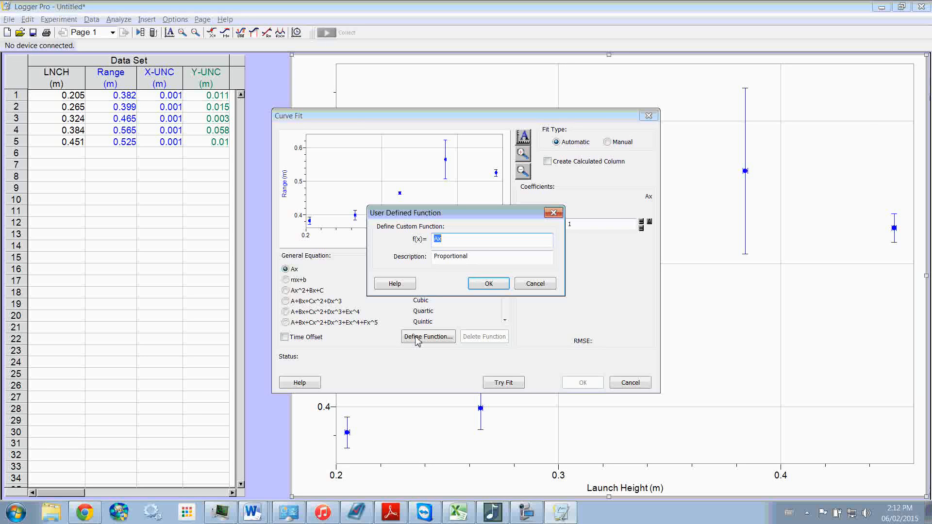
pyautogui.doubleClick(485, 257)
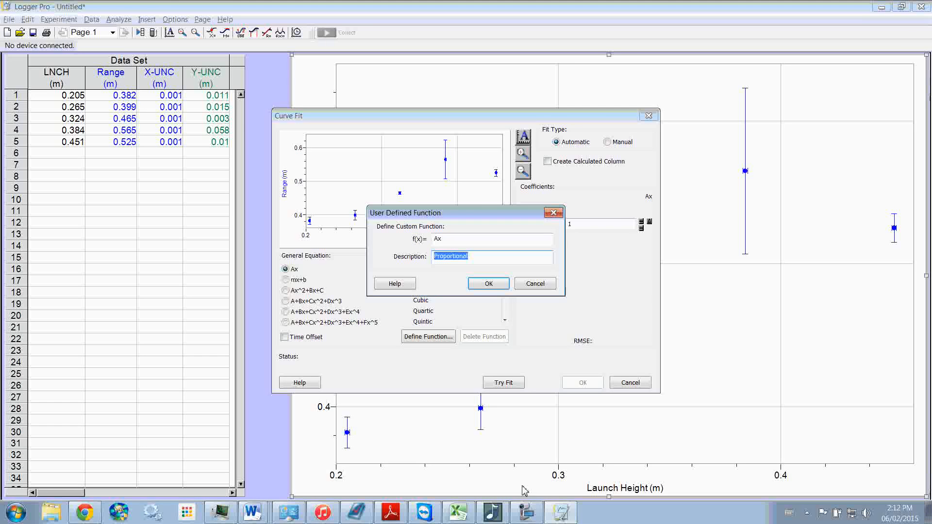
pyautogui.write('Squar')
pyautogui.write('e Root')
# - Define the custom function as A*sqrt(x) and add it to the list of fit equations
pyautogui.click(443, 237)
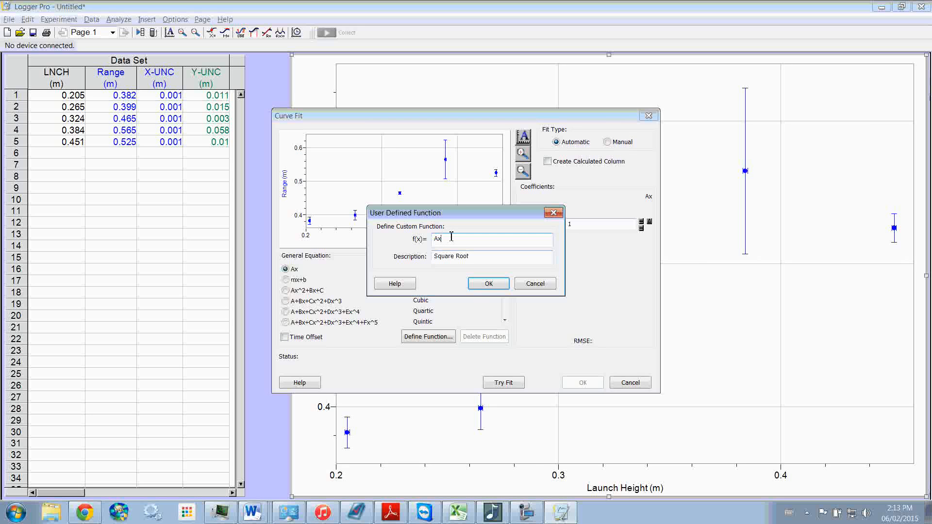
pyautogui.press('BackSpace')
pyautogui.write('*sqr')
pyautogui.write('t(x)')
pyautogui.click(484, 285)
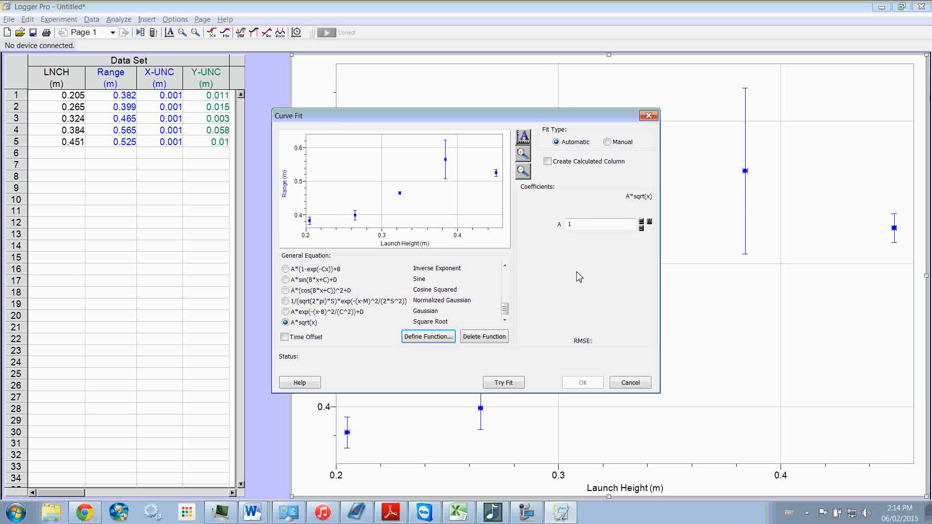
# - Fit the A*sqrt(x) function to the range data automatically and apply the curve to the graph
pyautogui.click(504, 386)
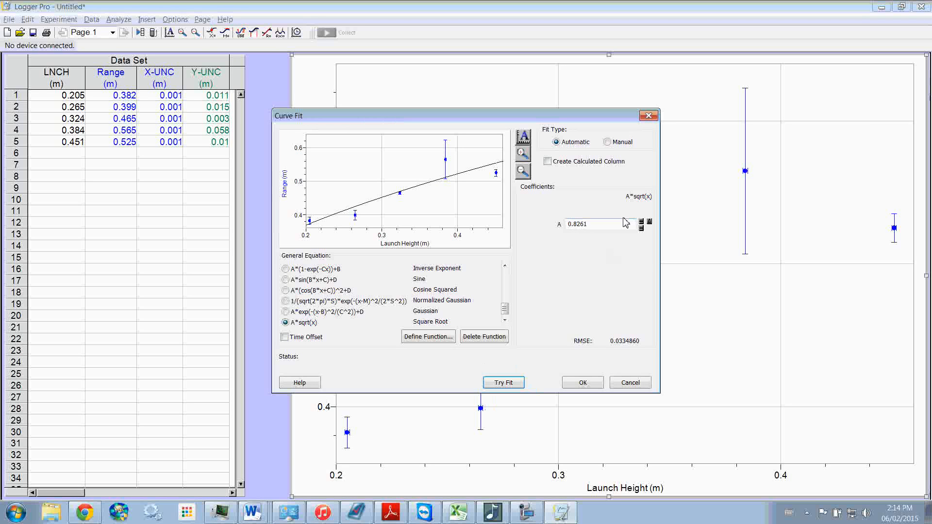
pyautogui.doubleClick(592, 224)
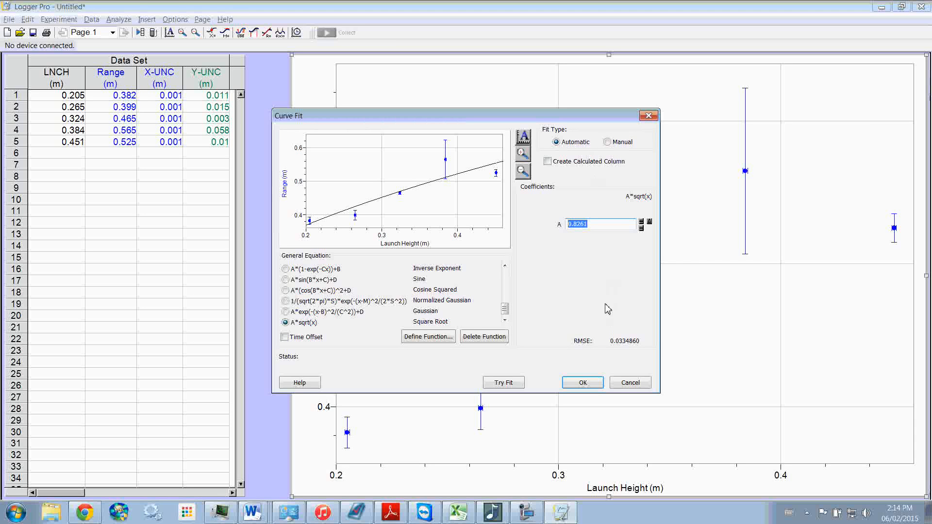
pyautogui.click(582, 384)
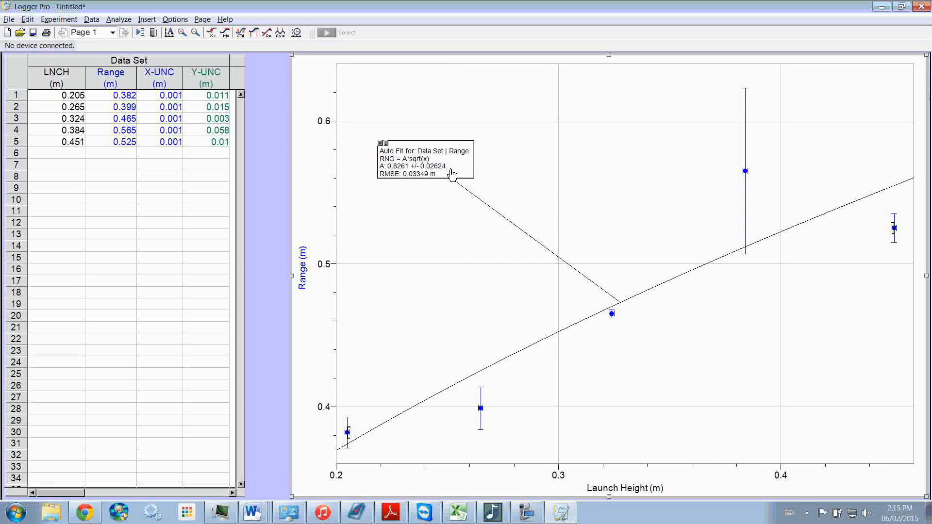
# - Move the fit results box into the empty area of the graph below the fitted curve
pyautogui.moveTo(453, 170)
pyautogui.mouseDown()
pyautogui.moveTo(415, 143)
pyautogui.moveTo(426, 123)
pyautogui.mouseUp()
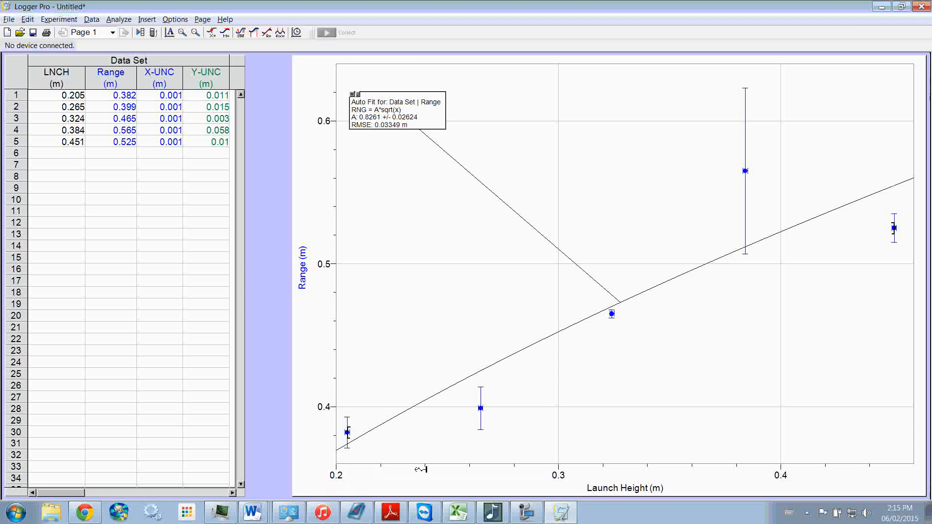
pyautogui.click(527, 512)
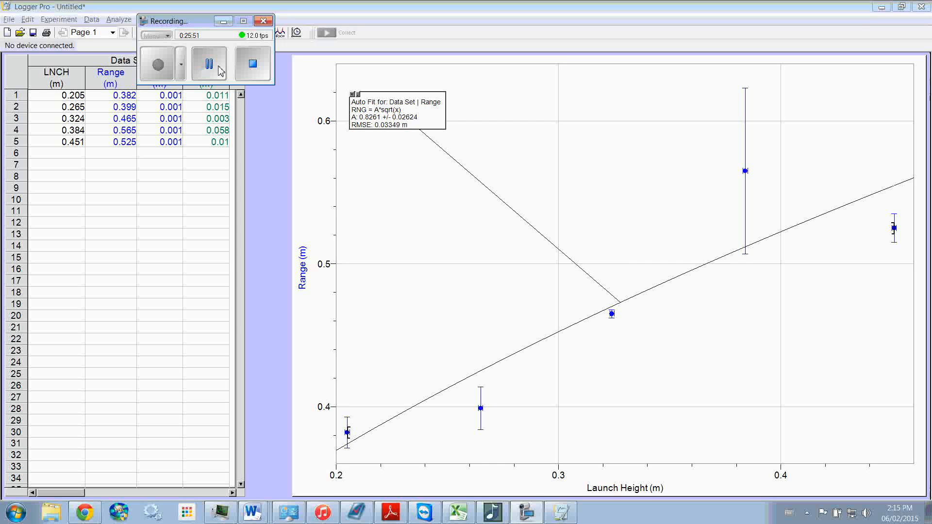
pyautogui.moveTo(491, 519)
pyautogui.moveTo(435, 123); pyautogui.dragTo(766, 377)
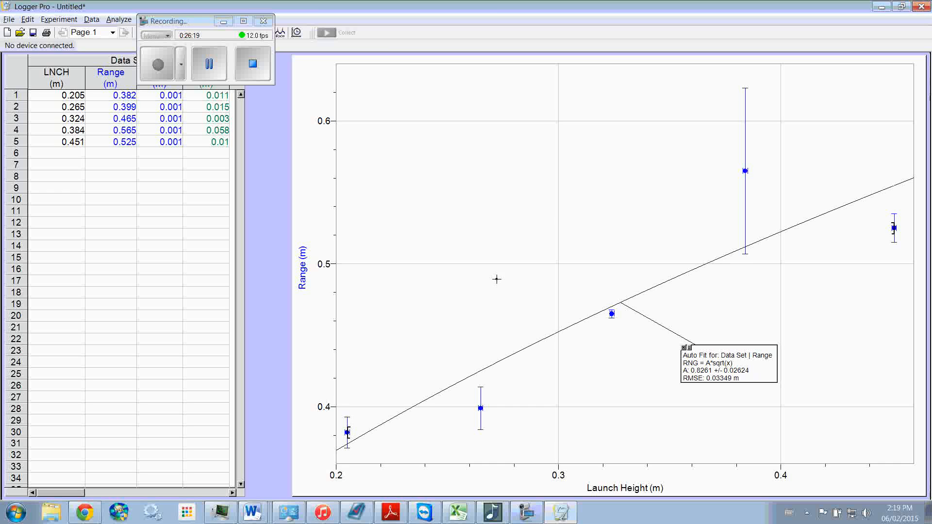
# - Start another curve fit on the range data with A*sqrt(x) and set the fit type to manual
pyautogui.click(230, 22)
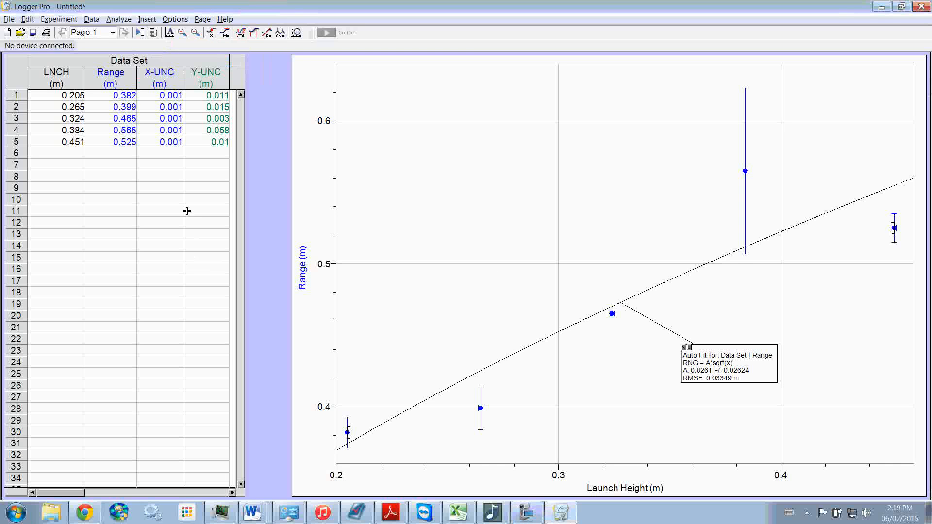
pyautogui.click(118, 19)
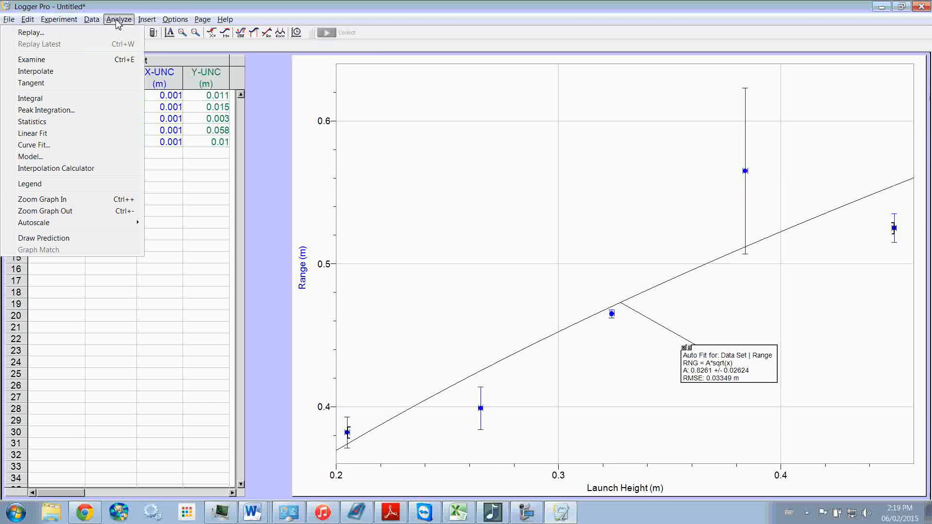
pyautogui.click(60, 146)
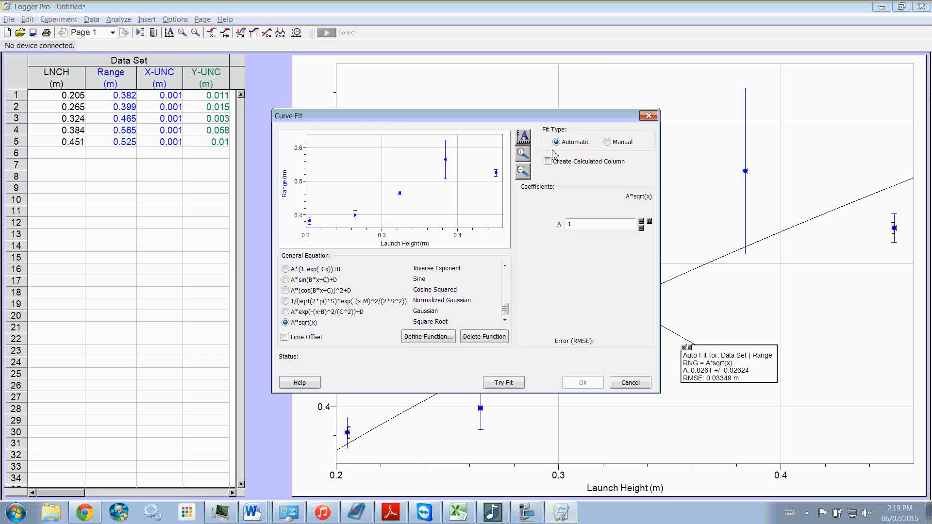
pyautogui.click(609, 143)
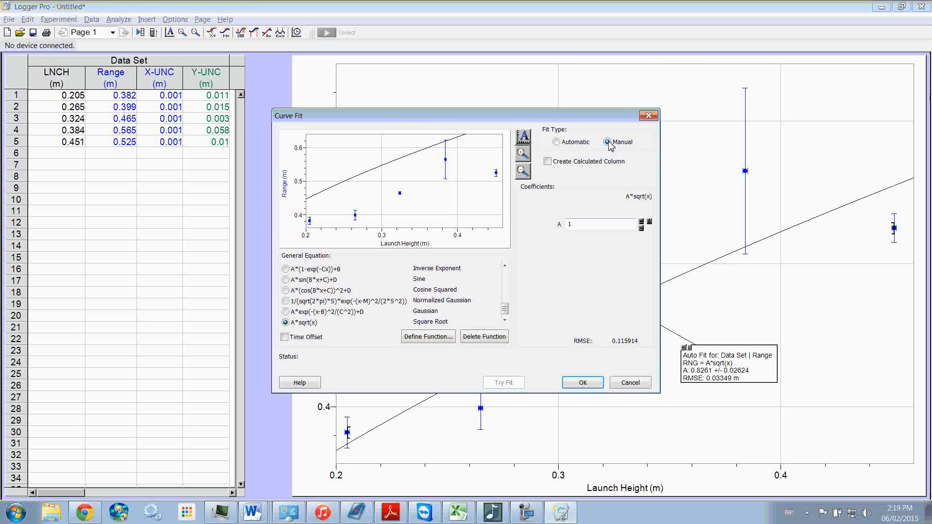
pyautogui.click(589, 143)
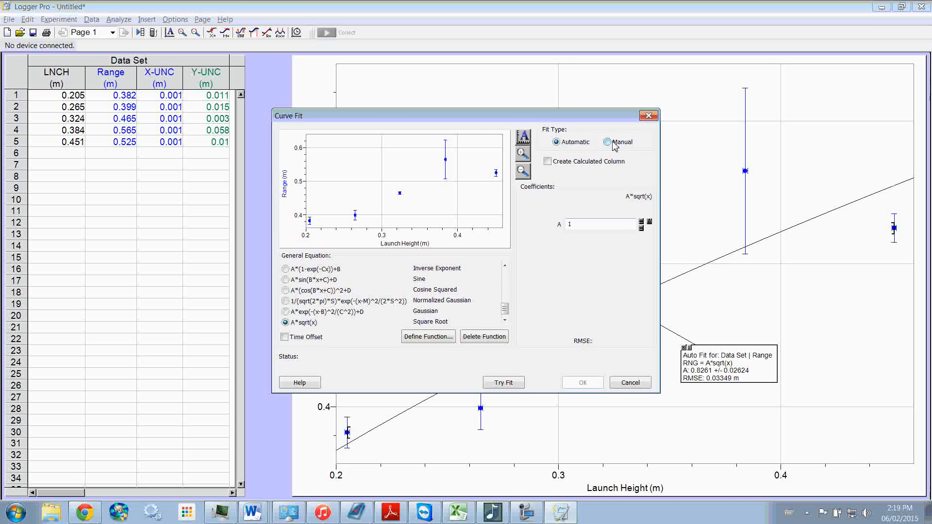
pyautogui.click(613, 142)
# - Set coefficient A to 1.105 and apply the manual fit curve to the graph
pyautogui.click(588, 226)
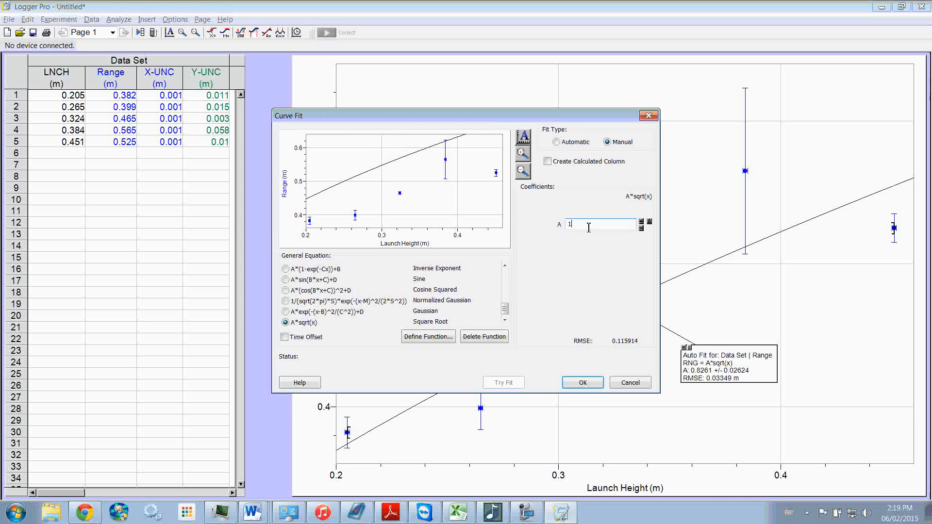
pyautogui.write('.105')
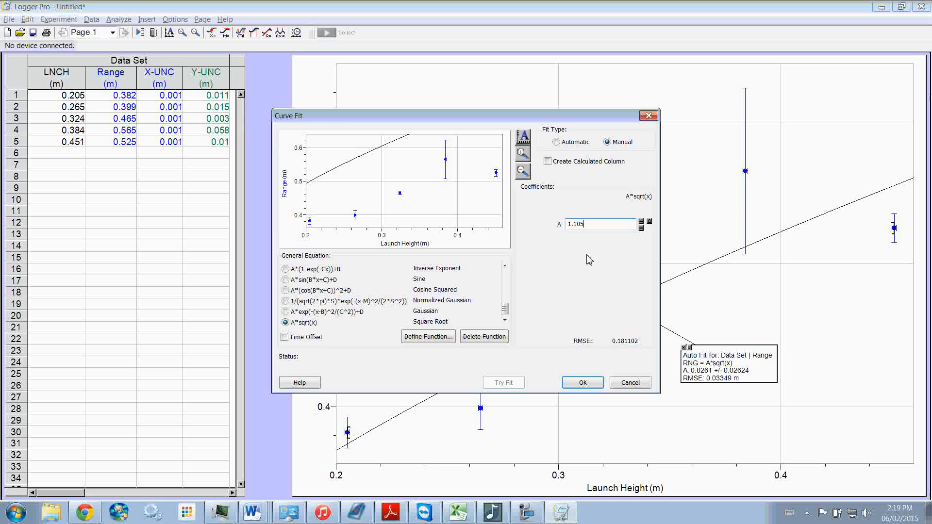
pyautogui.click(583, 383)
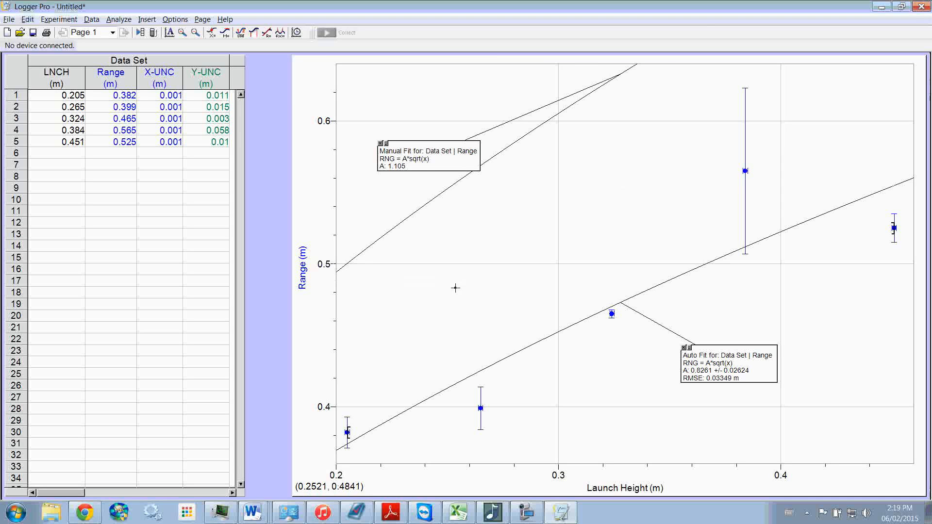
# - Move the manual fit results box into the empty area above its curve and zoom the graph out
pyautogui.moveTo(447, 152); pyautogui.dragTo(421, 90)
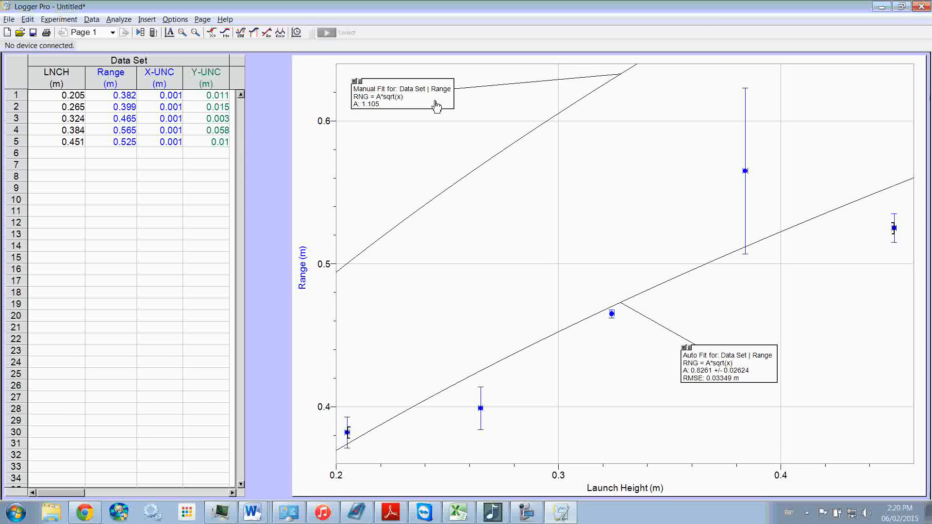
pyautogui.rightClick(319, 205)
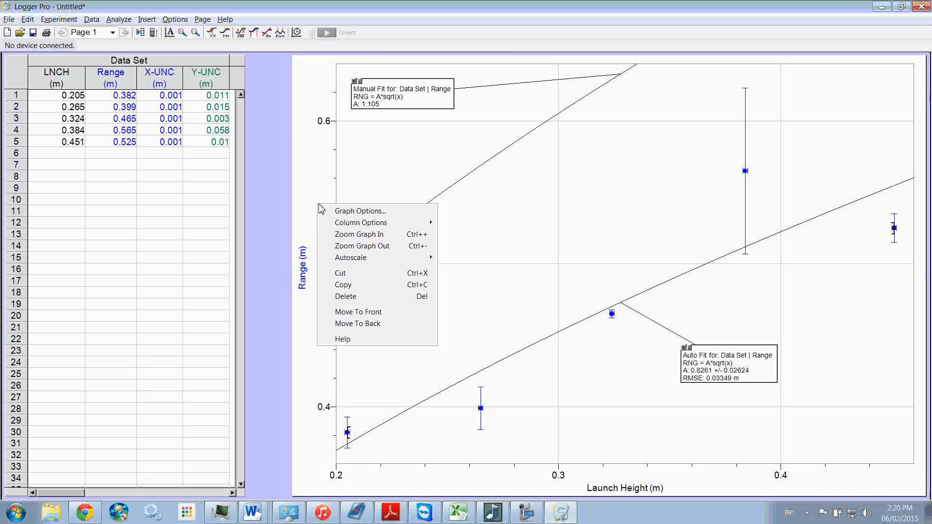
pyautogui.click(340, 245)
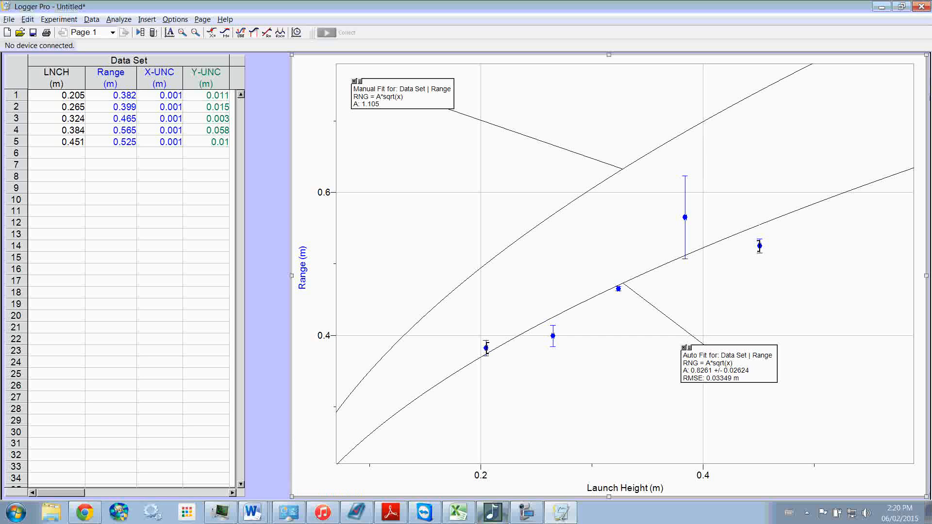
pyautogui.click(526, 513)
pyautogui.click(209, 64)
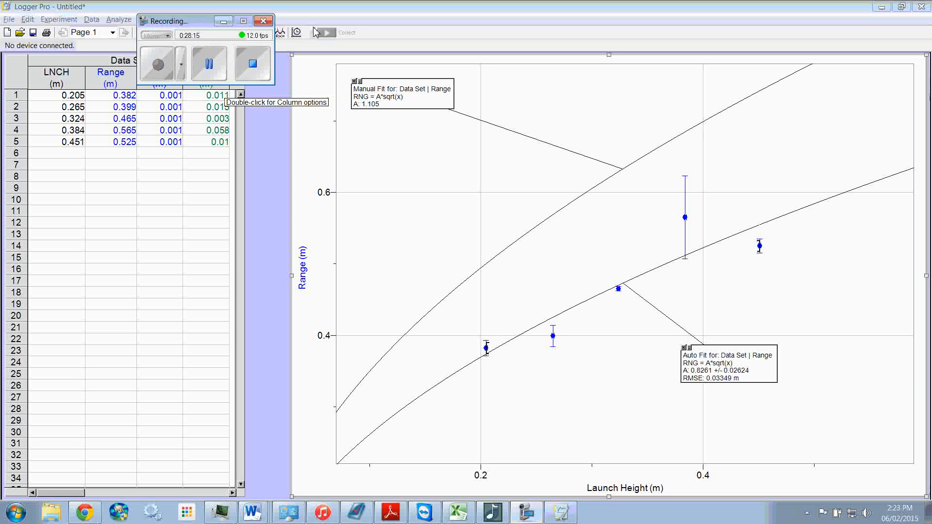
pyautogui.click(225, 21)
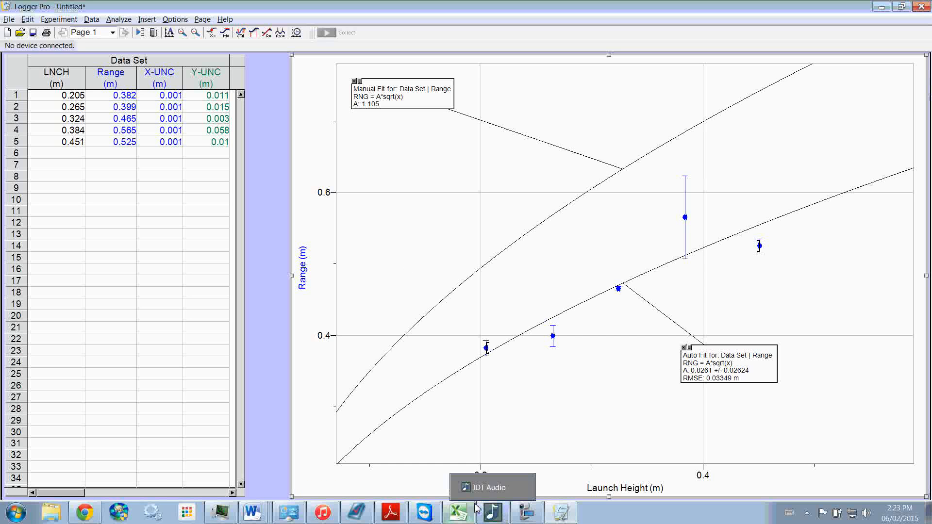
# - Switch to the Excel Lab Analysis workbook, enter the heading "Theoretical Coefficient" in cell A11 and widen column A to fit it
pyautogui.click(461, 516)
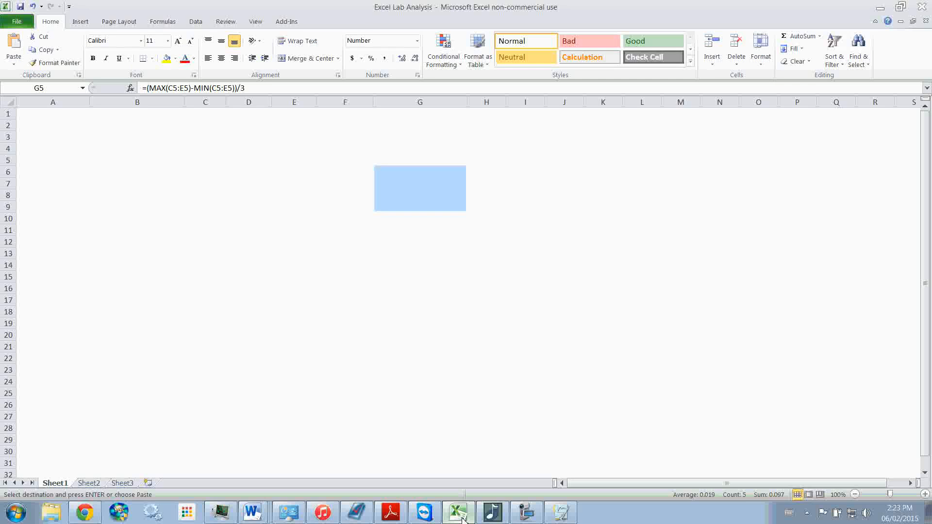
pyautogui.click(532, 151)
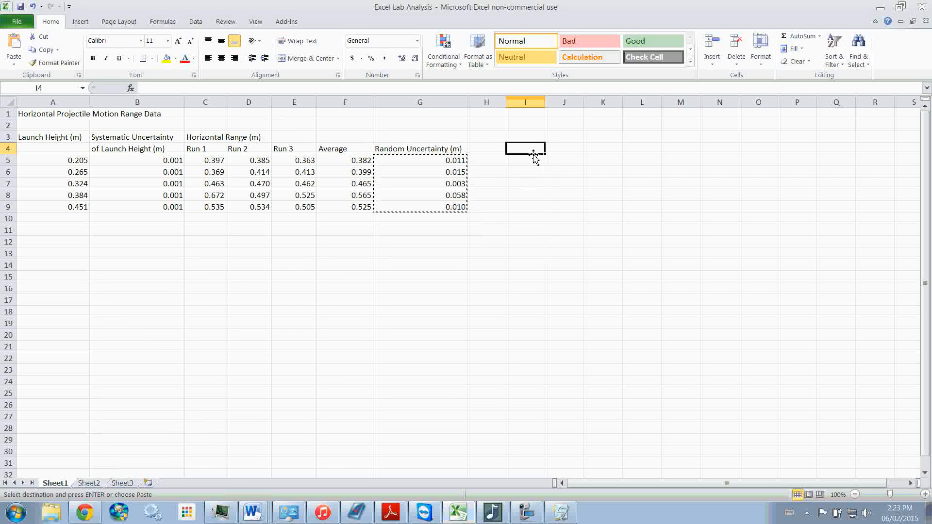
pyautogui.click(54, 231)
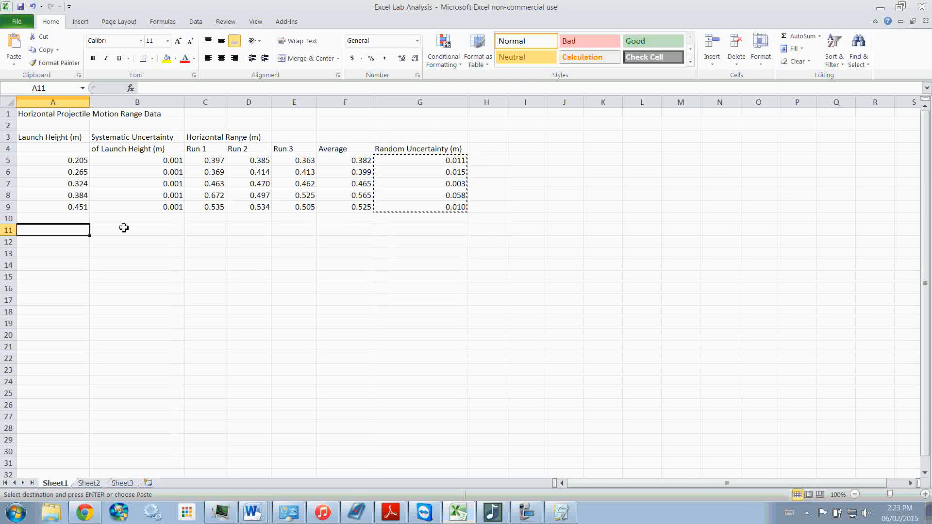
pyautogui.write('Th')
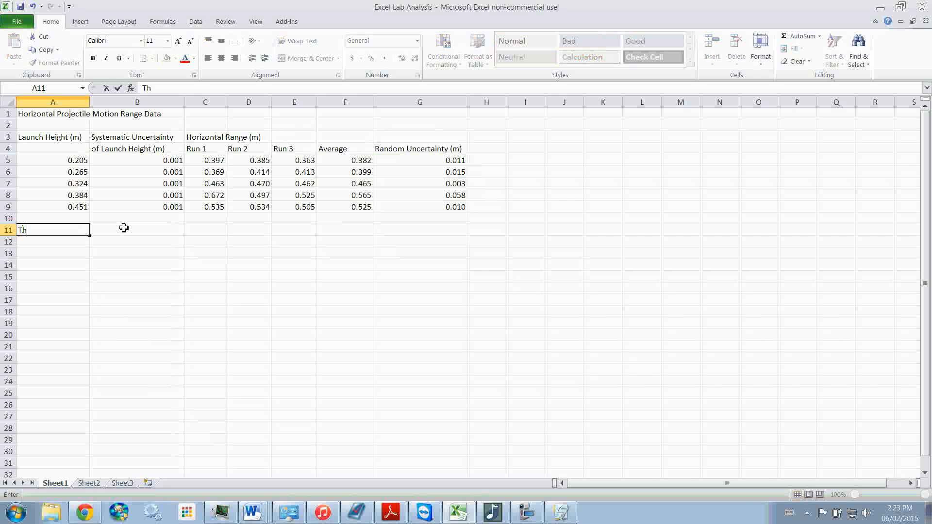
pyautogui.write('eoretical Coee')
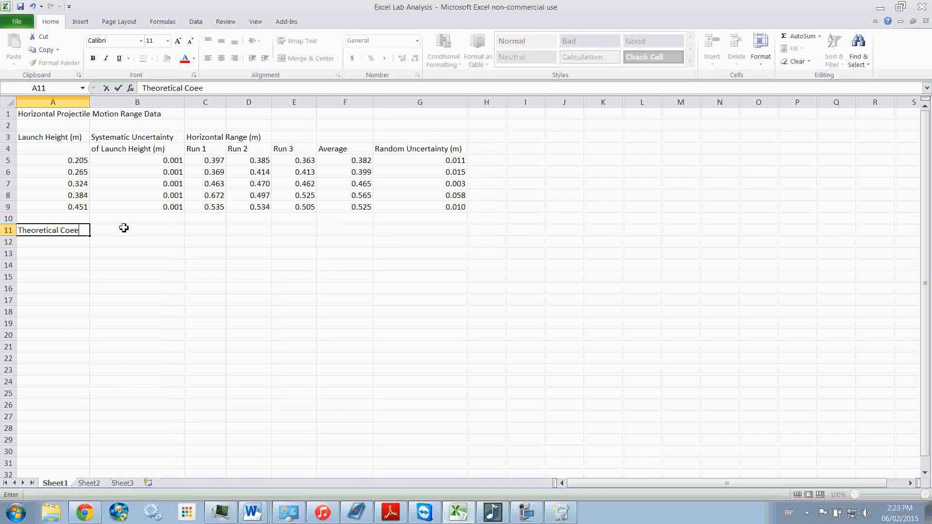
pyautogui.press('BackSpace')
pyautogui.write('fficient')
pyautogui.press('Return')
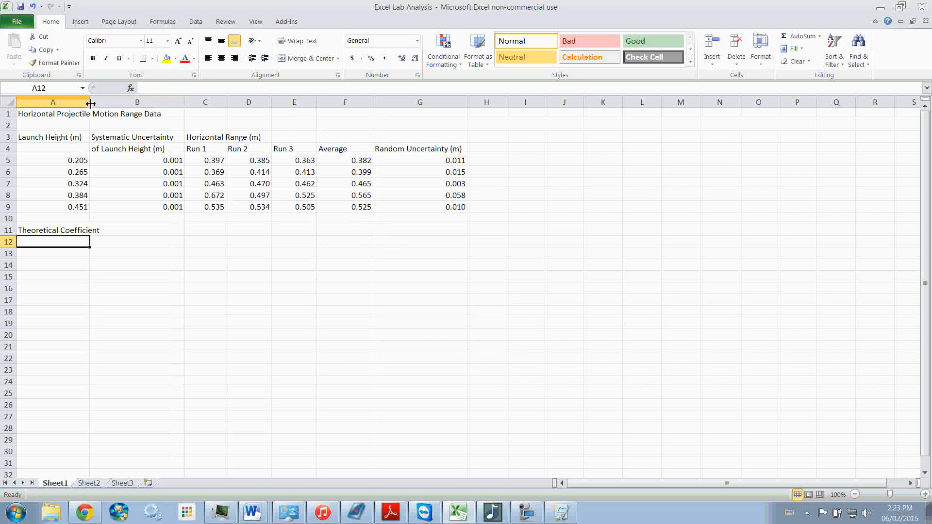
pyautogui.moveTo(90, 102); pyautogui.dragTo(111, 106)
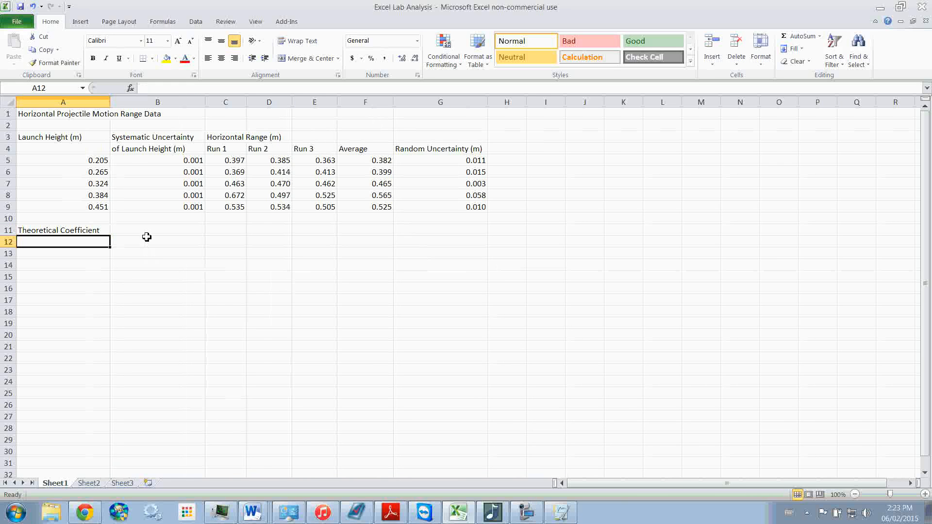
# - Enter the heading "Experimental Coefficient" in cell B11
pyautogui.click(147, 235)
pyautogui.write('Ex')
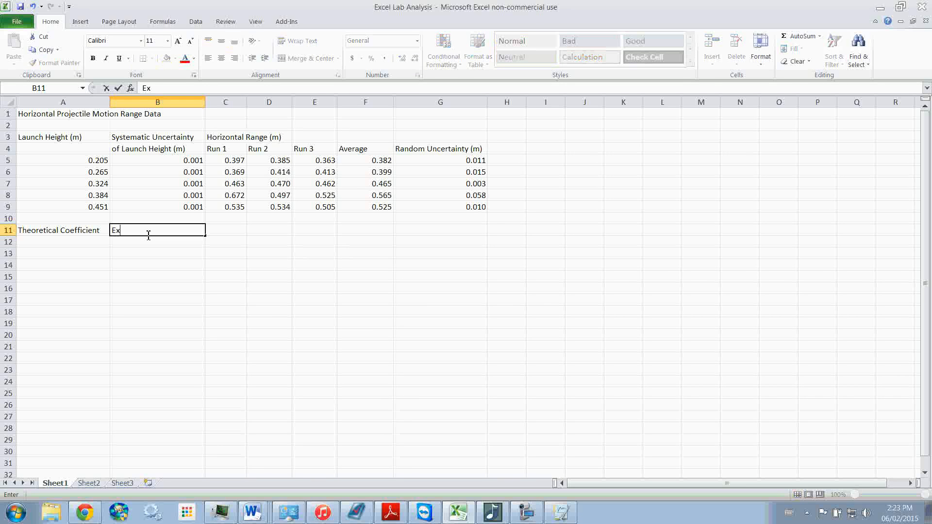
pyautogui.write('perimental Coe')
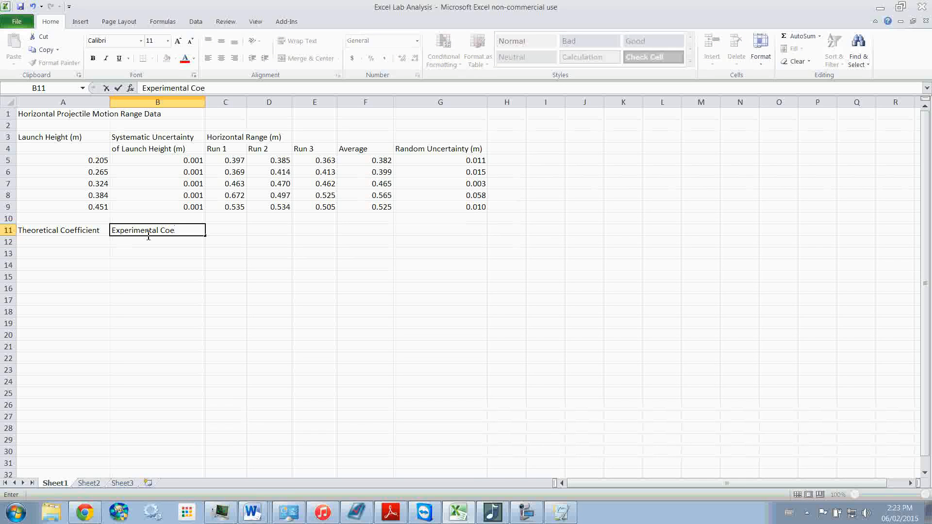
pyautogui.write('fficient')
pyautogui.press('Return')
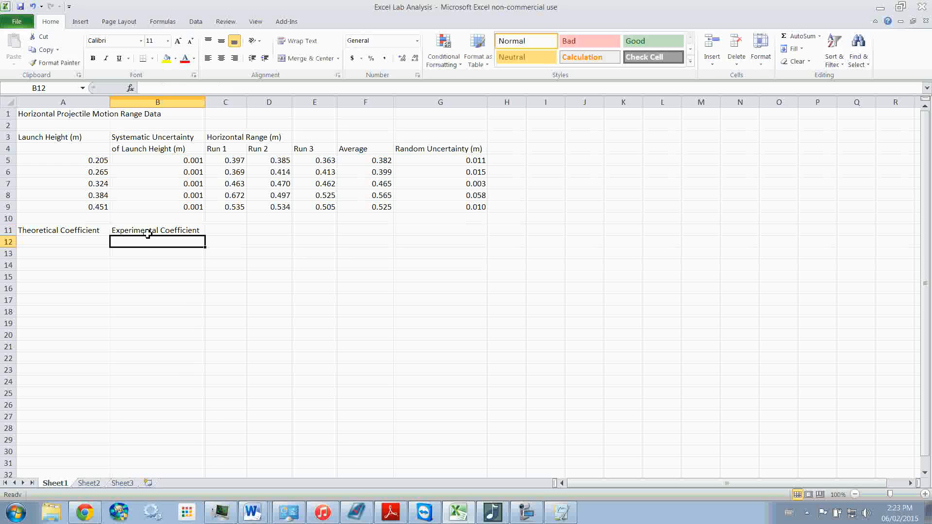
# - Enter the heading "Percent Error" in cell C11 and widen column C to fit it
pyautogui.click(244, 230)
pyautogui.write('Pe')
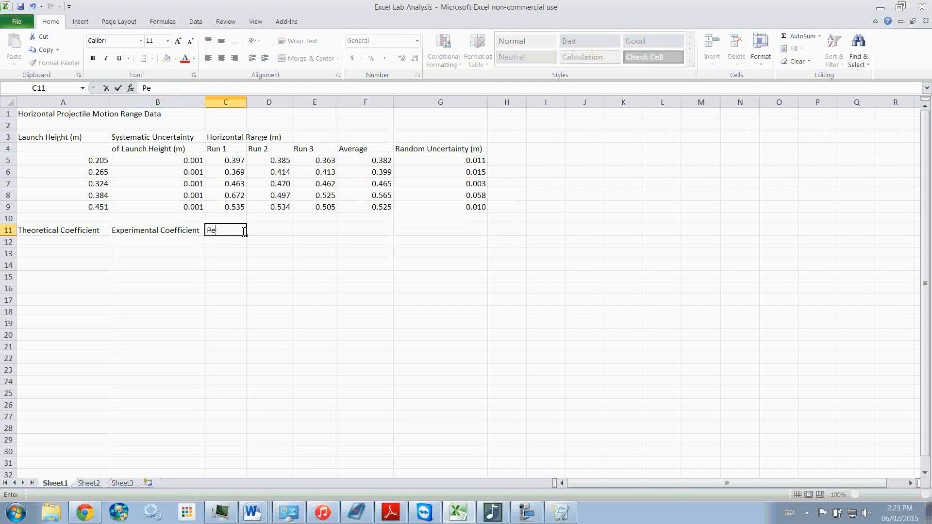
pyautogui.write('rcent Erro')
pyautogui.write('r')
pyautogui.click(326, 232)
pyautogui.moveTo(246, 102); pyautogui.dragTo(266, 101)
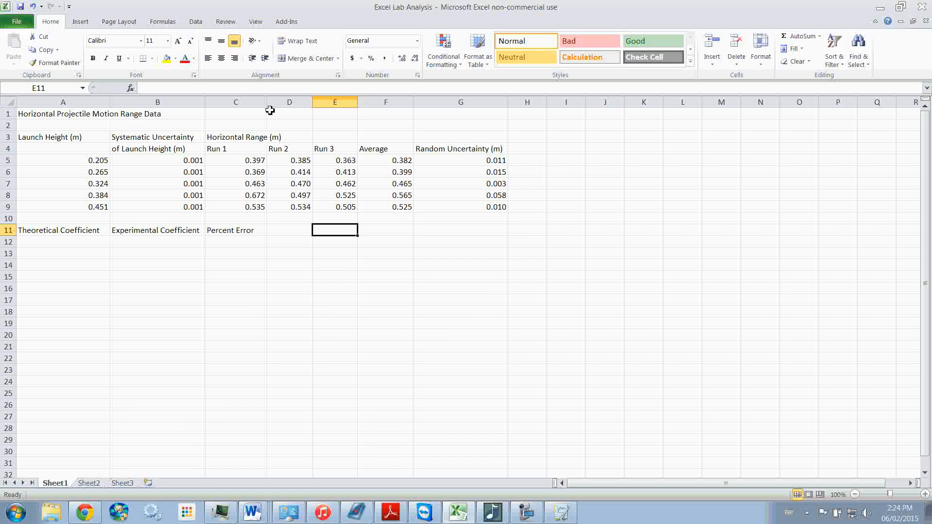
# - Check the manual fit coefficient in Logger Pro and enter 1.105 under Theoretical Coefficient in cell A12 of the Excel sheet
pyautogui.click(45, 242)
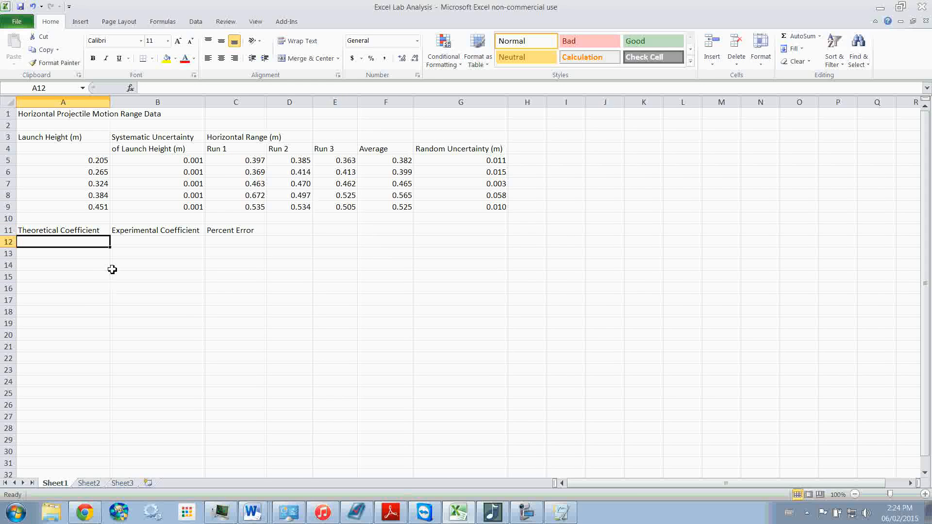
pyautogui.hotkey('alt', 'Tab')
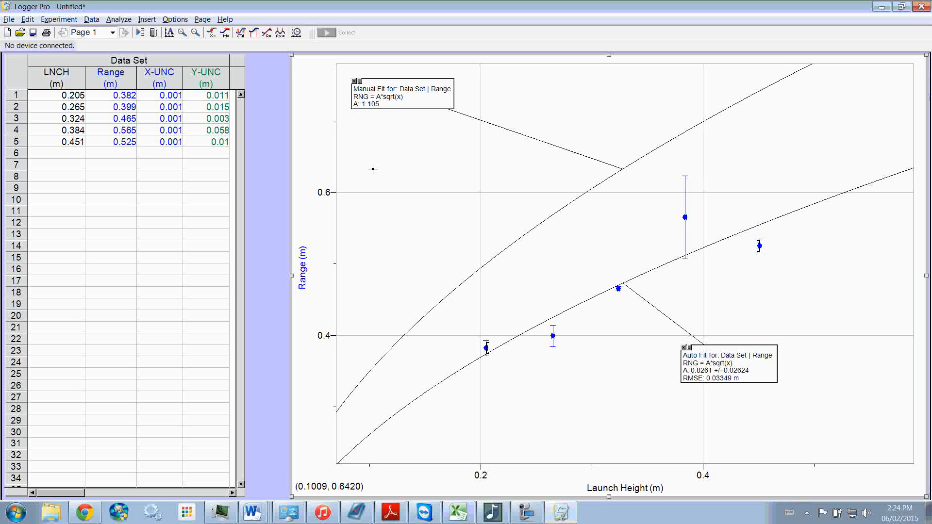
pyautogui.hotkey('alt', 'Tab')
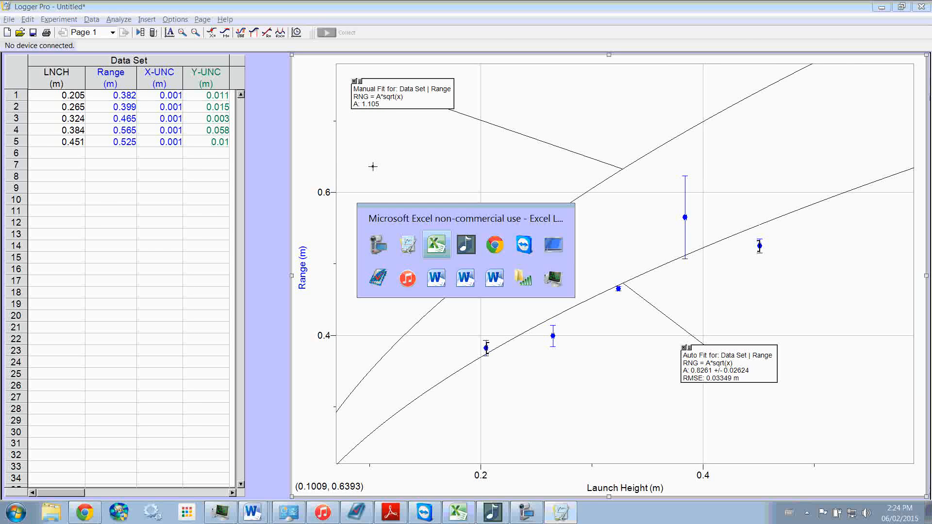
pyautogui.write('1.105')
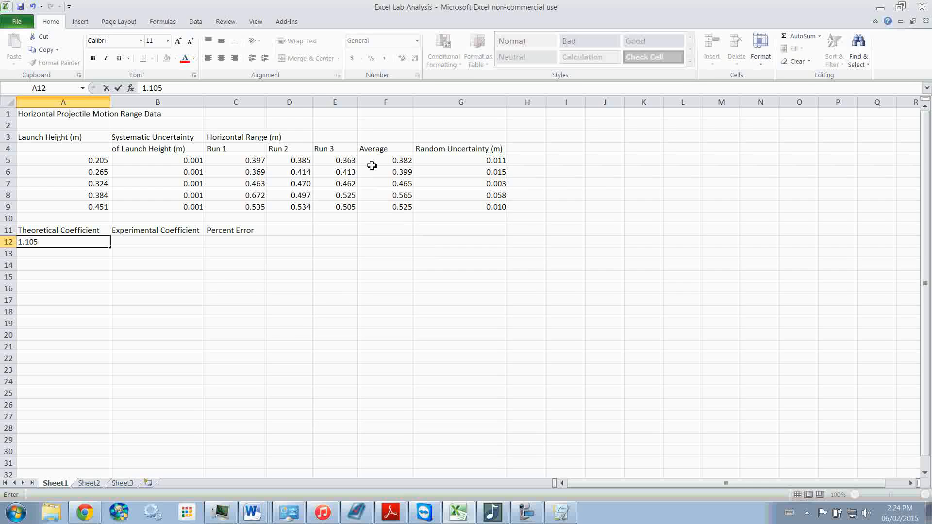
pyautogui.press('Return')
pyautogui.press('Up')
pyautogui.press('Right')
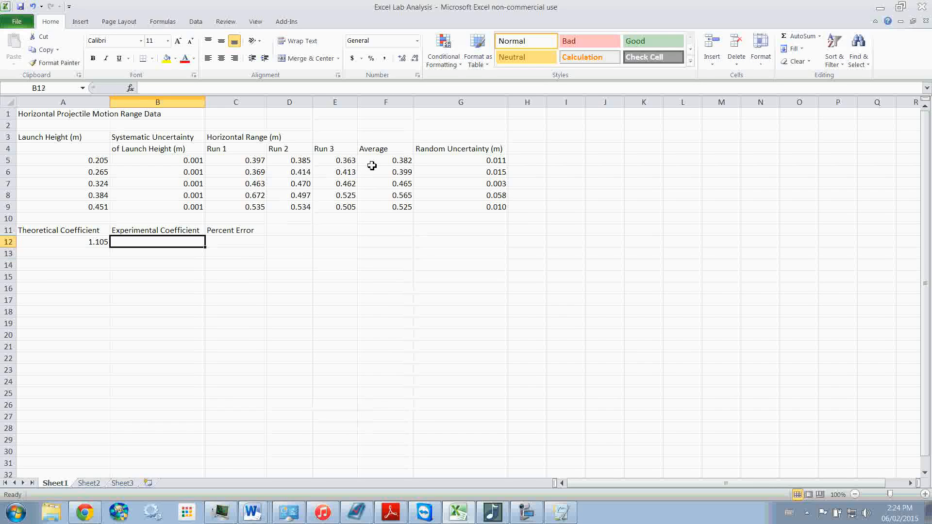
# - Check the auto fit coefficient in Logger Pro and enter 0.8261 under Experimental Coefficient in cell B12 of the Excel sheet
pyautogui.hotkey('alt', 'Tab')
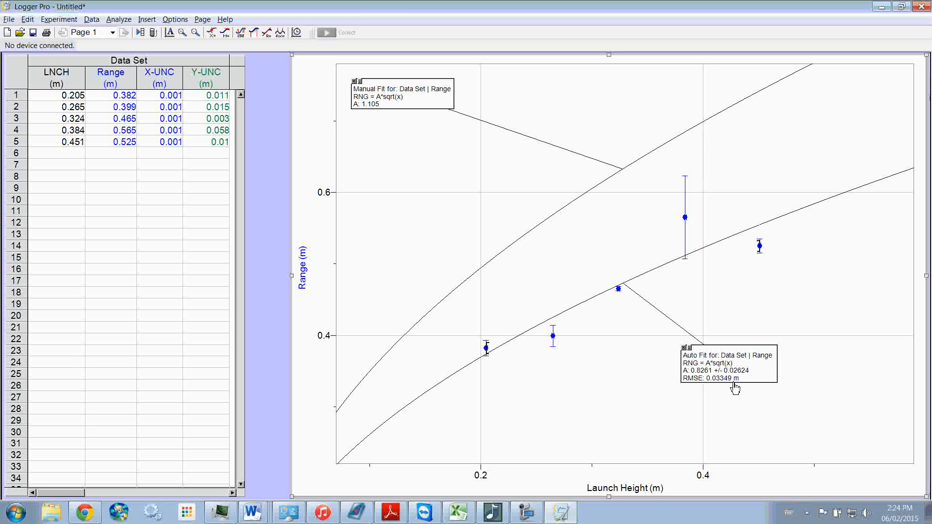
pyautogui.hotkey('alt', 'Tab')
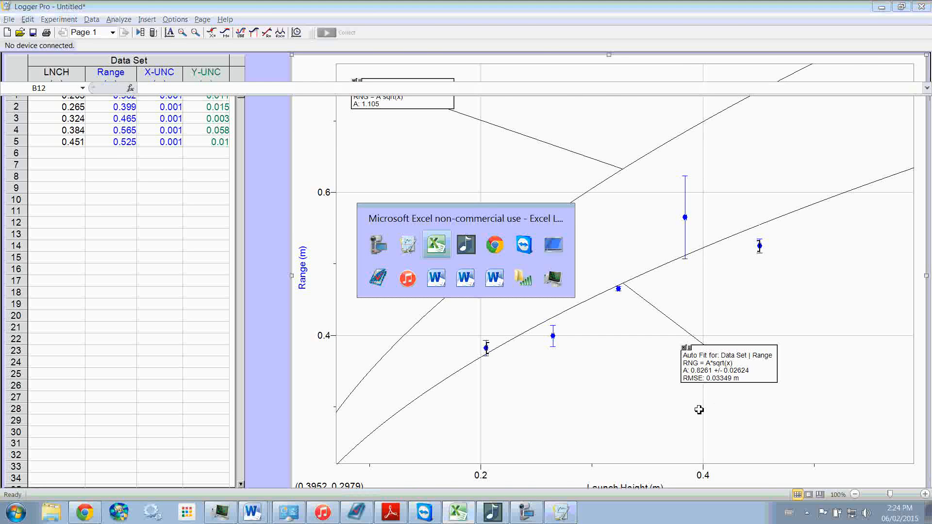
pyautogui.write('0.8261')
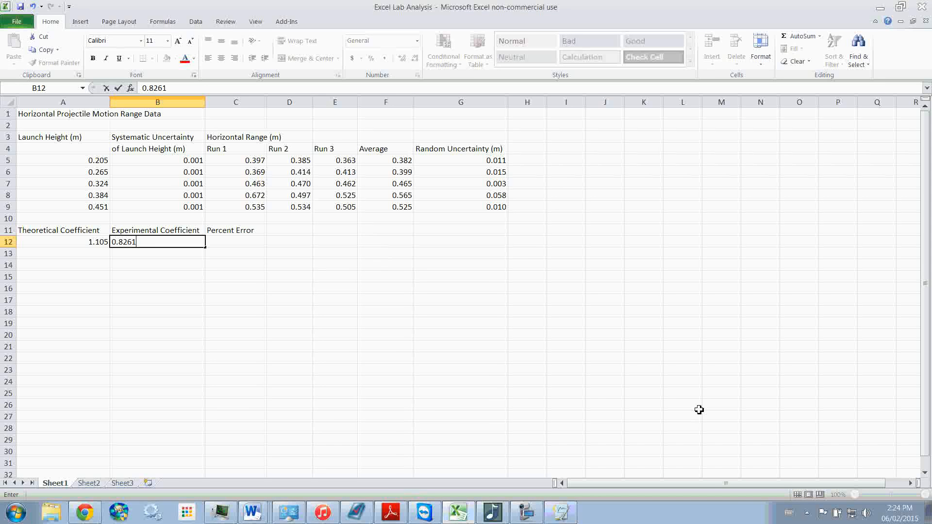
pyautogui.press('Return')
pyautogui.press('Right')
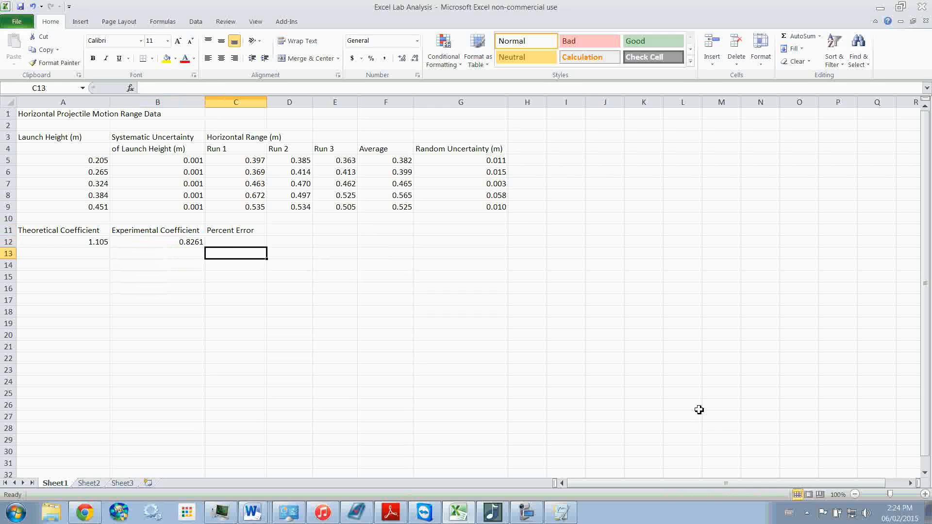
pyautogui.press('Up')
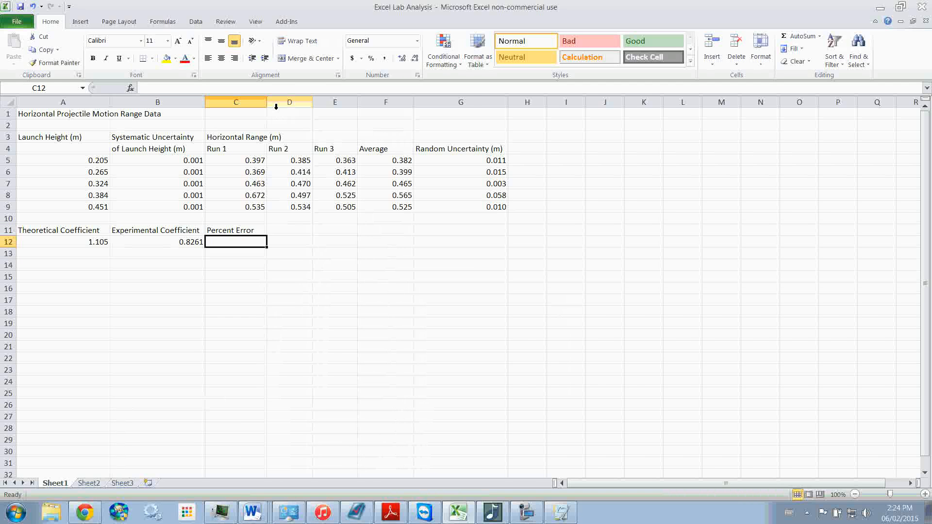
# - Widen column C and enter the formula =ABS((B12-A12)/A12) under Percent Error in cell C12
pyautogui.moveTo(266, 102); pyautogui.dragTo(282, 107)
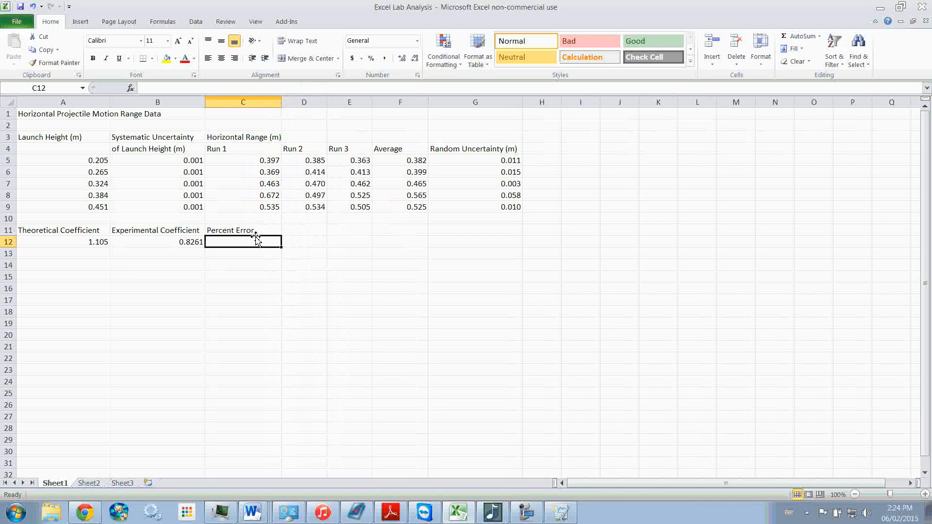
pyautogui.write('=')
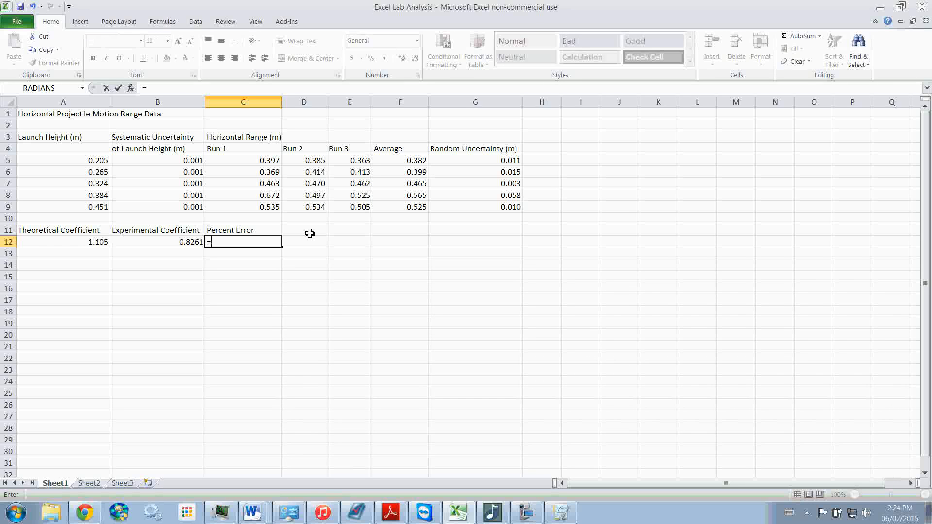
pyautogui.write('abs')
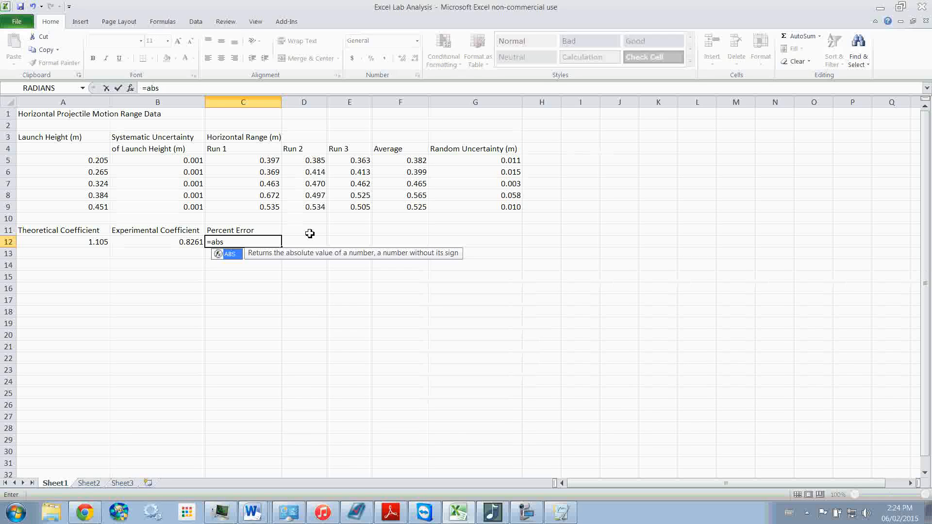
pyautogui.write('((')
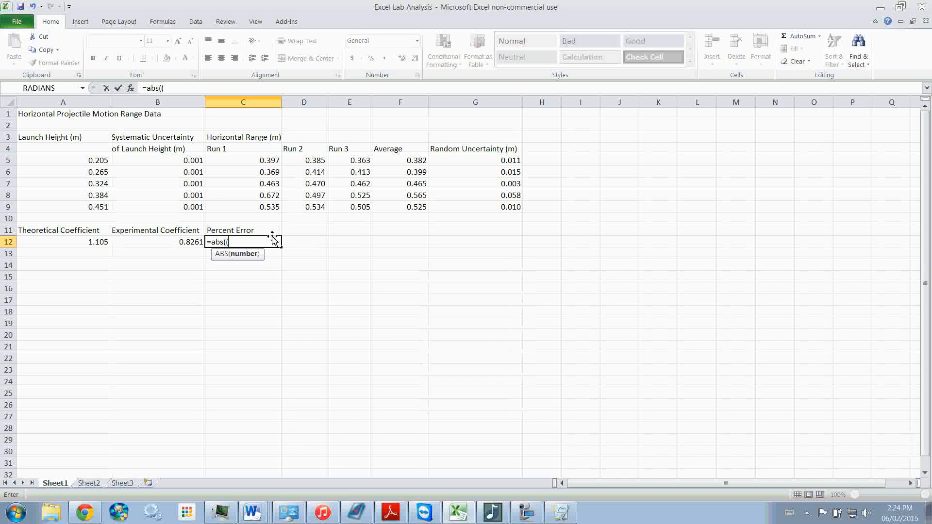
pyautogui.click(129, 242)
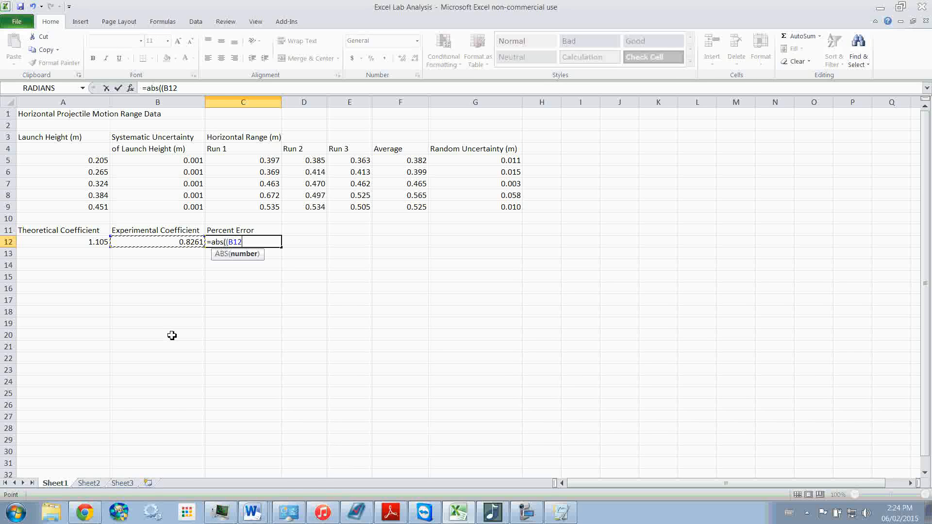
pyautogui.write('-')
pyautogui.click(89, 242)
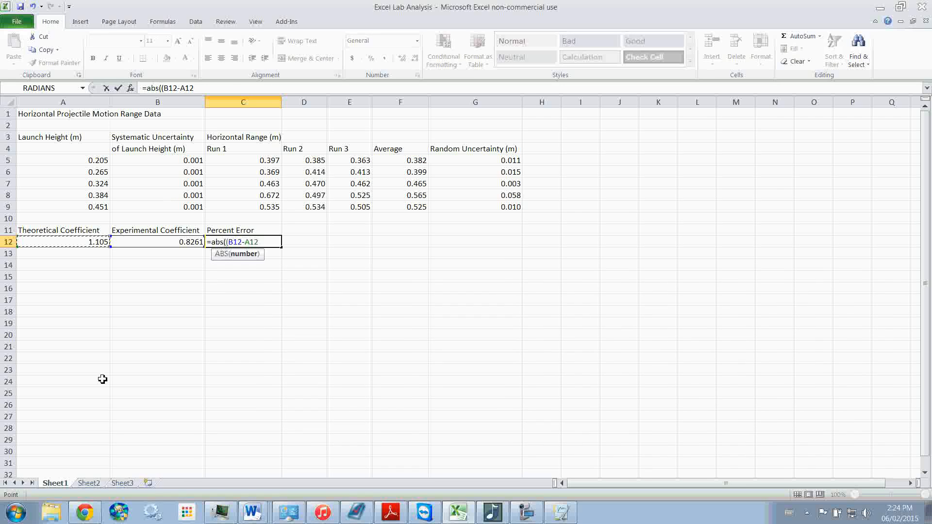
pyautogui.write(')/')
pyautogui.click(83, 244)
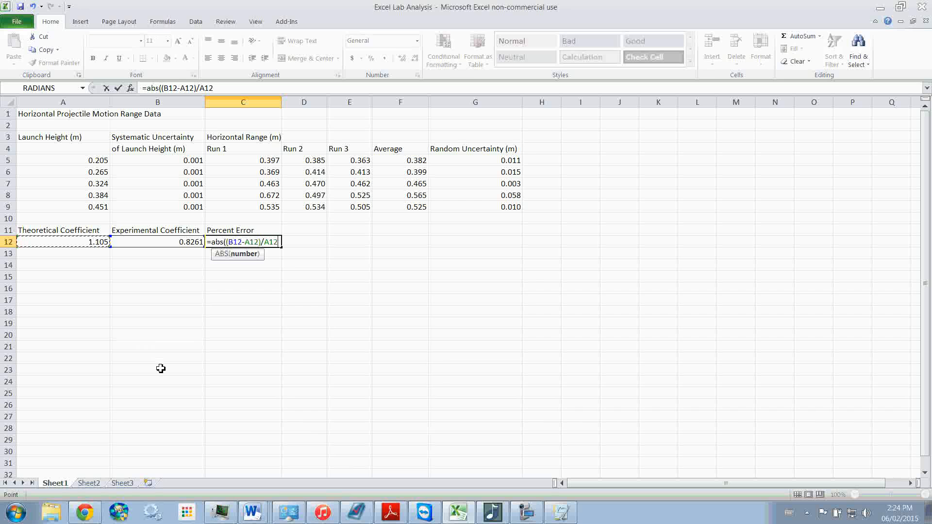
pyautogui.write(')')
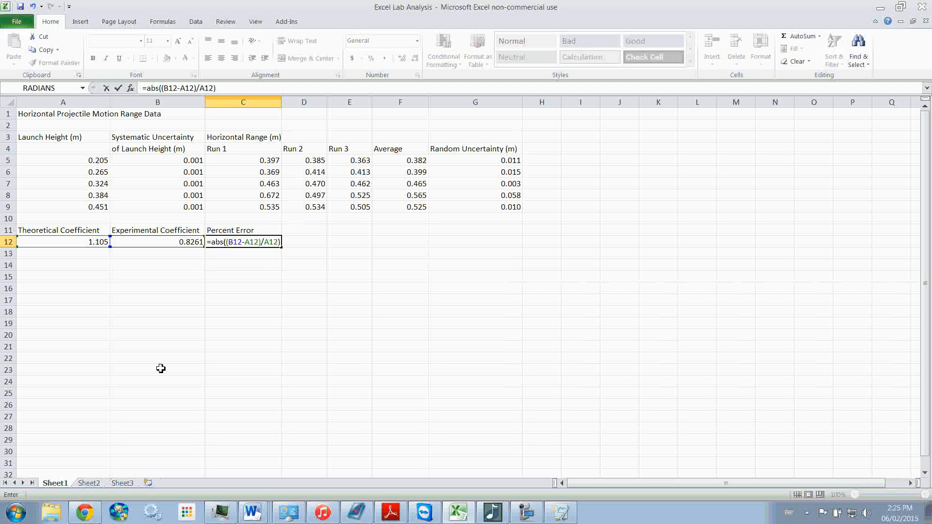
pyautogui.press('Return')
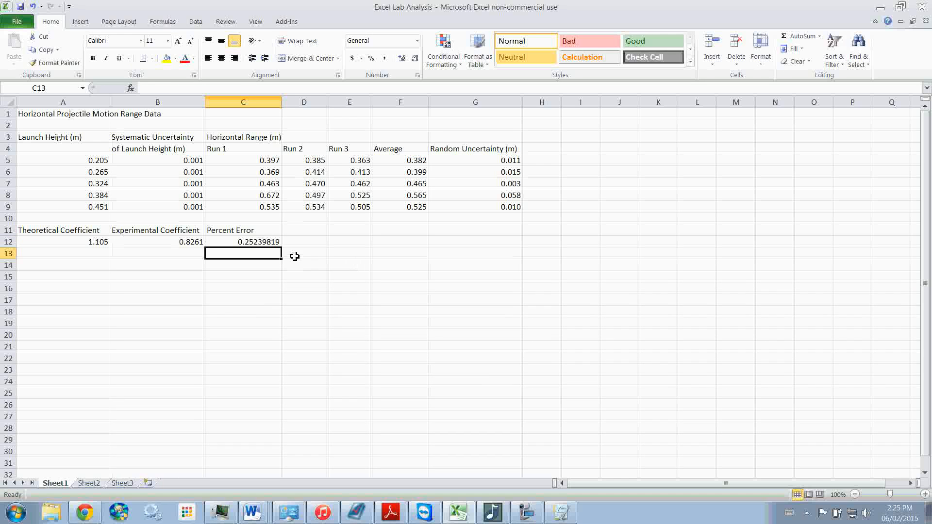
# - Append *100 to the Percent Error formula in cell C12 to express the result as a percentage
pyautogui.click(273, 242)
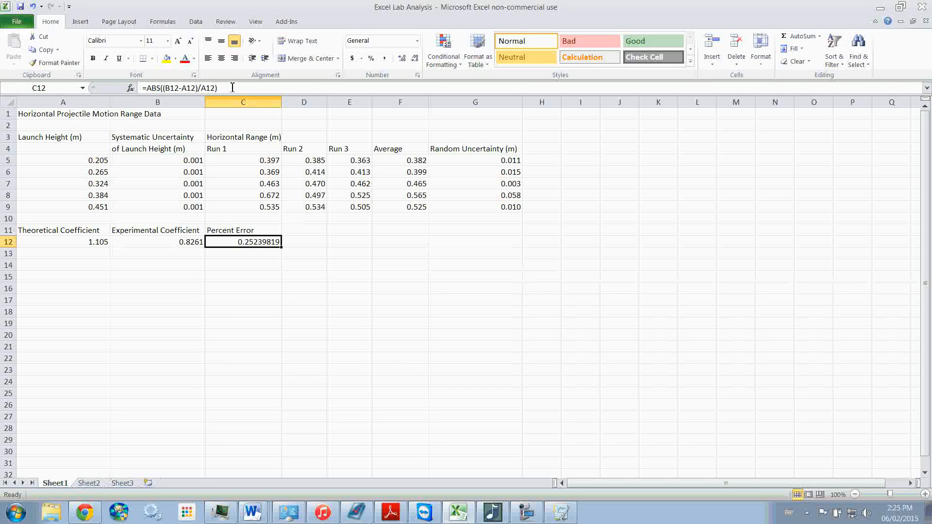
pyautogui.click(232, 87)
pyautogui.write('*100')
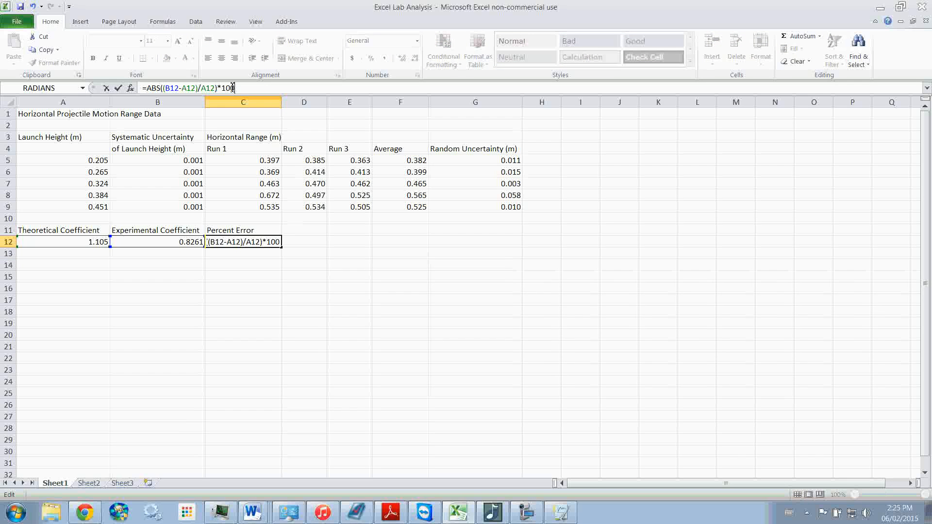
pyautogui.press('Return')
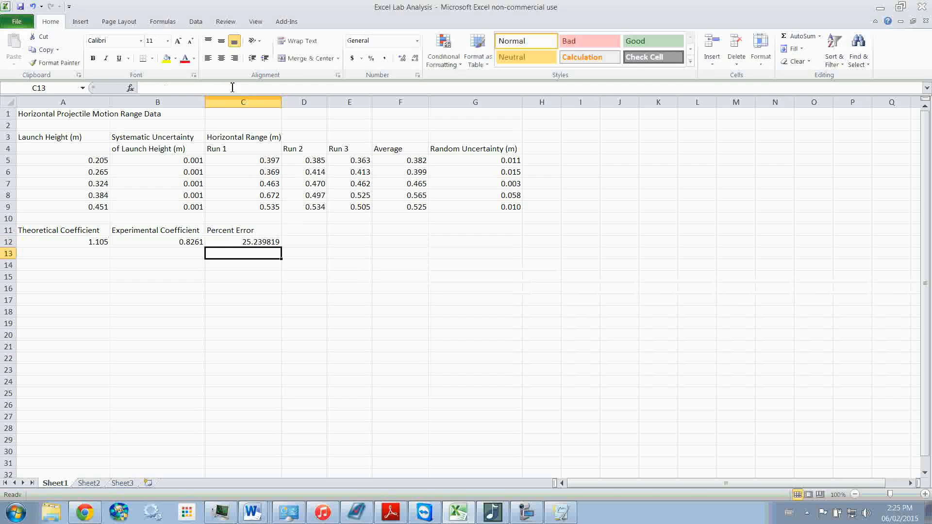